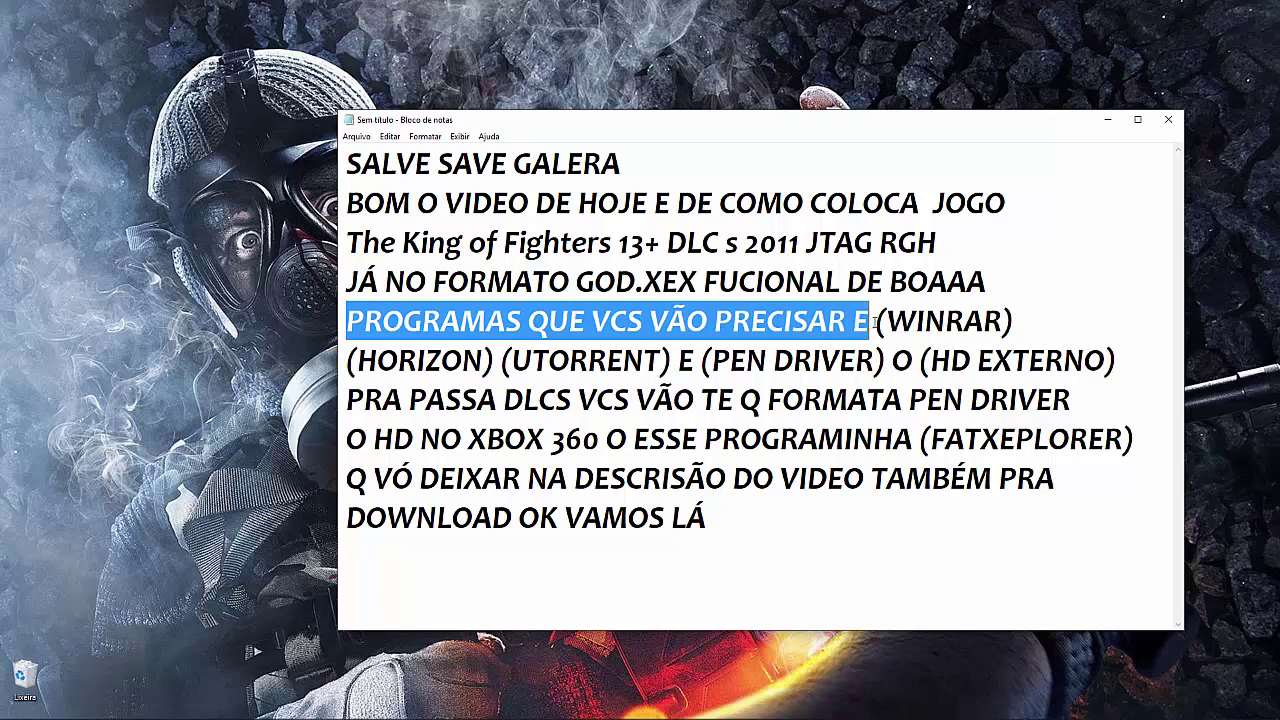
# - Go through the Notepad notes on the required programs and storage devices line by line, and minimize the document
pyautogui.moveTo(877, 320); pyautogui.dragTo(1013, 320)
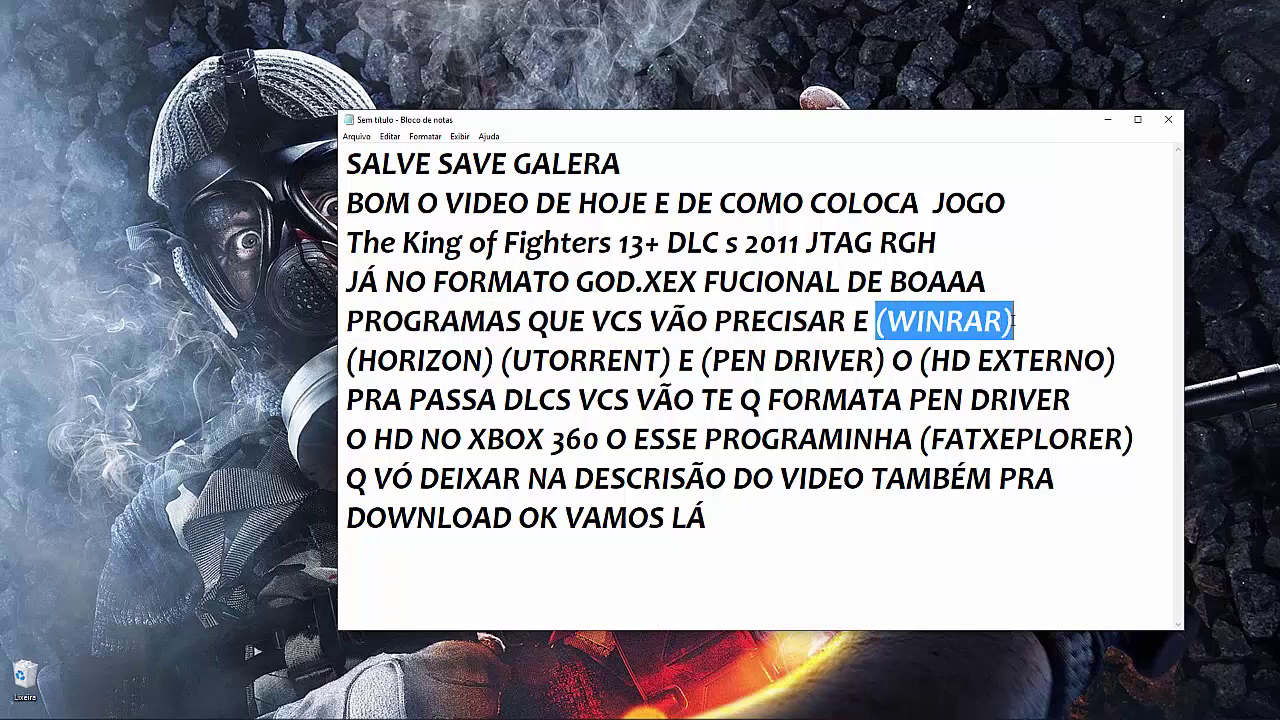
pyautogui.moveTo(347, 361); pyautogui.dragTo(1099, 367)
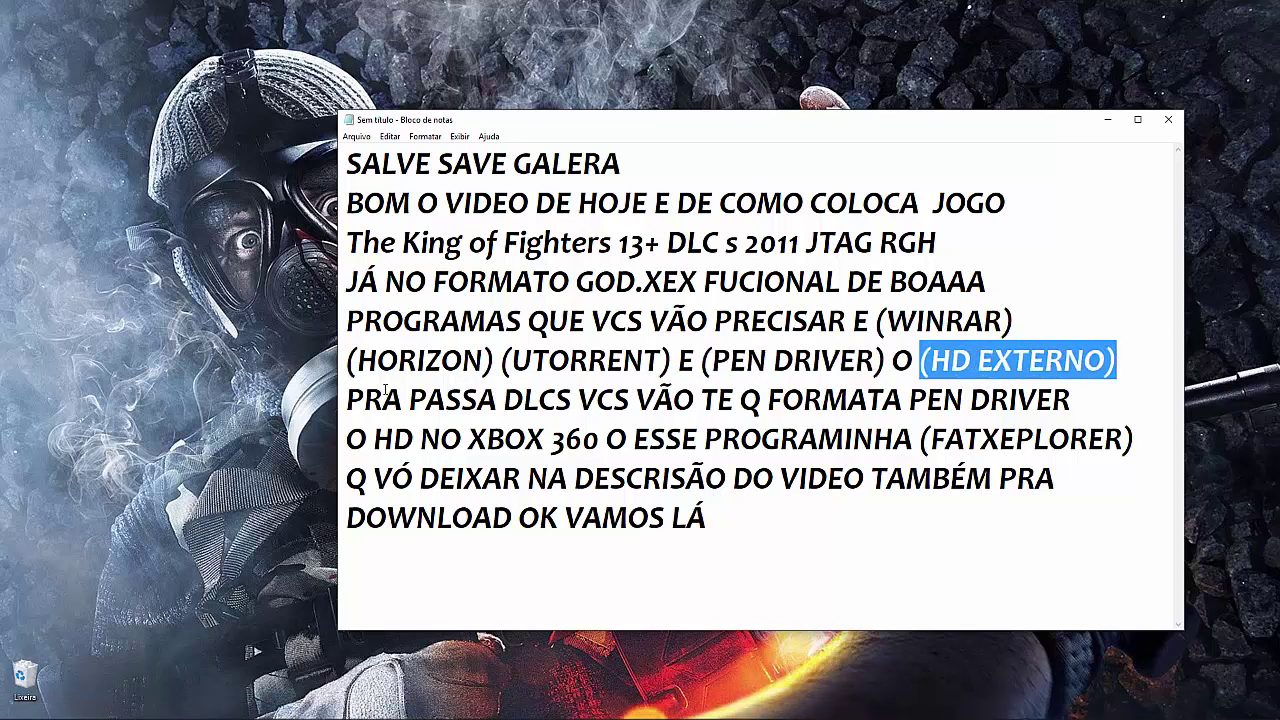
pyautogui.moveTo(347, 400); pyautogui.dragTo(1070, 400)
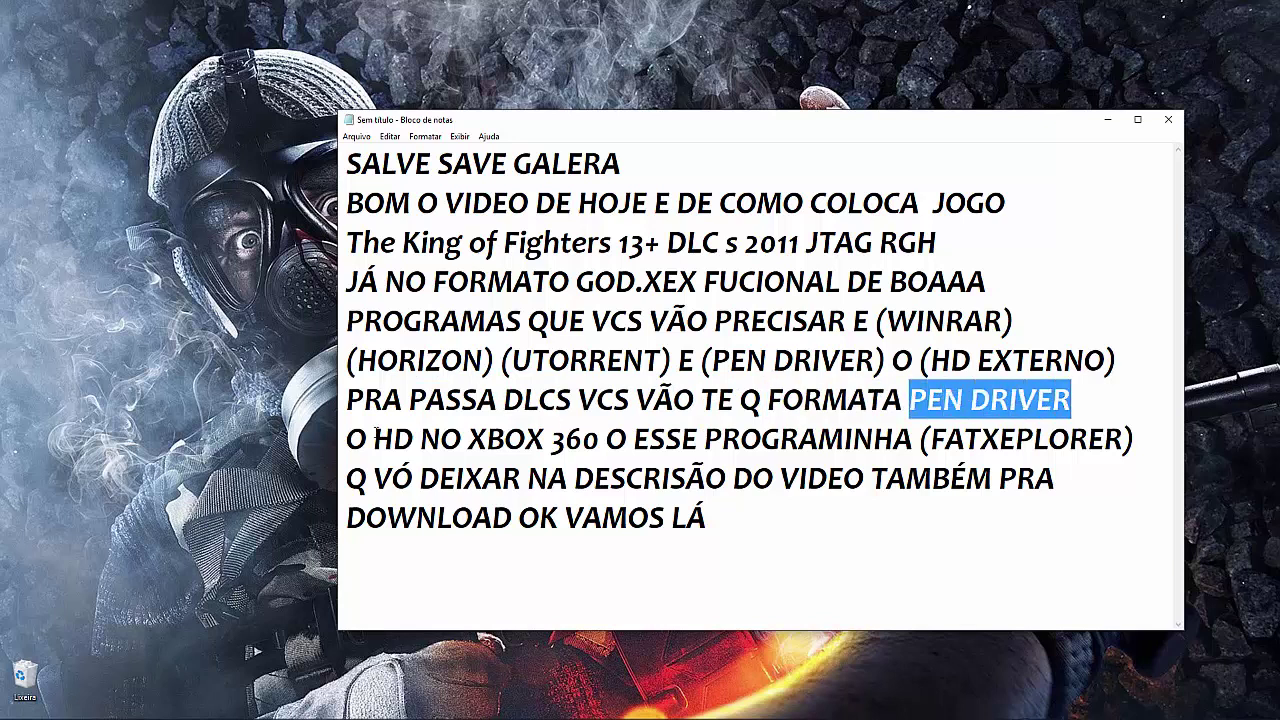
pyautogui.moveTo(346, 438); pyautogui.dragTo(1134, 438)
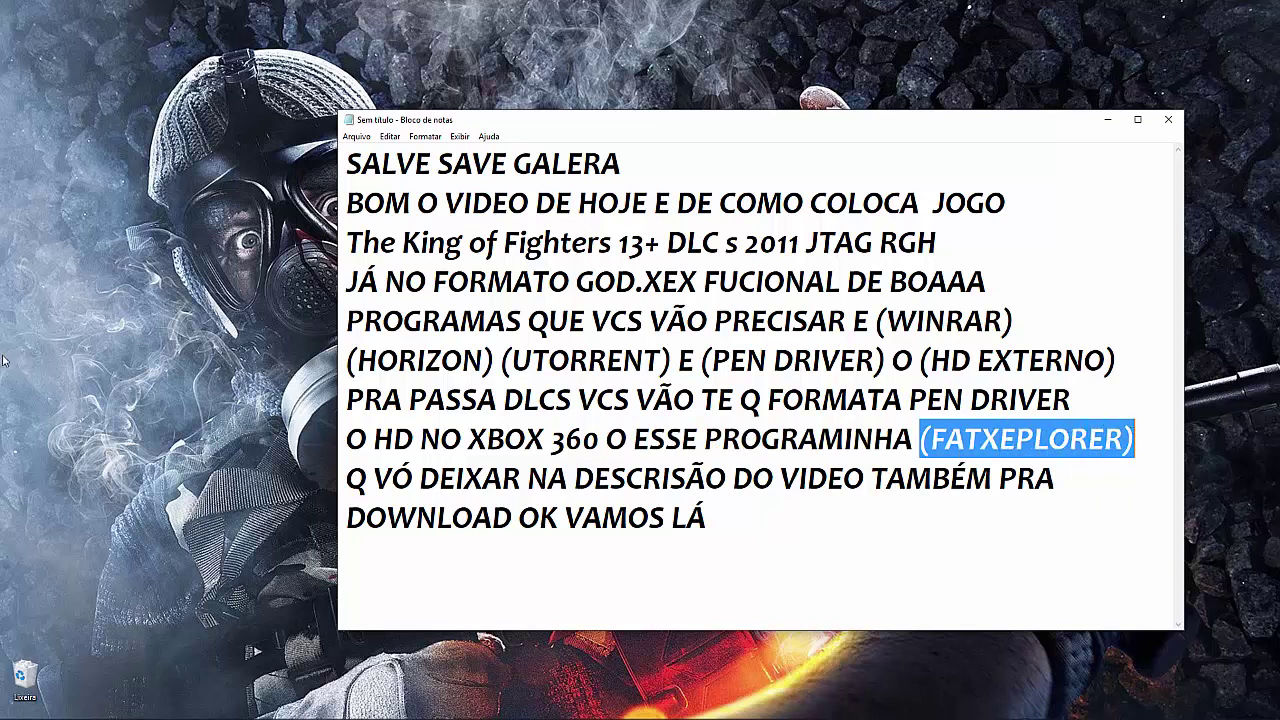
pyautogui.moveTo(345, 478); pyautogui.dragTo(1080, 476)
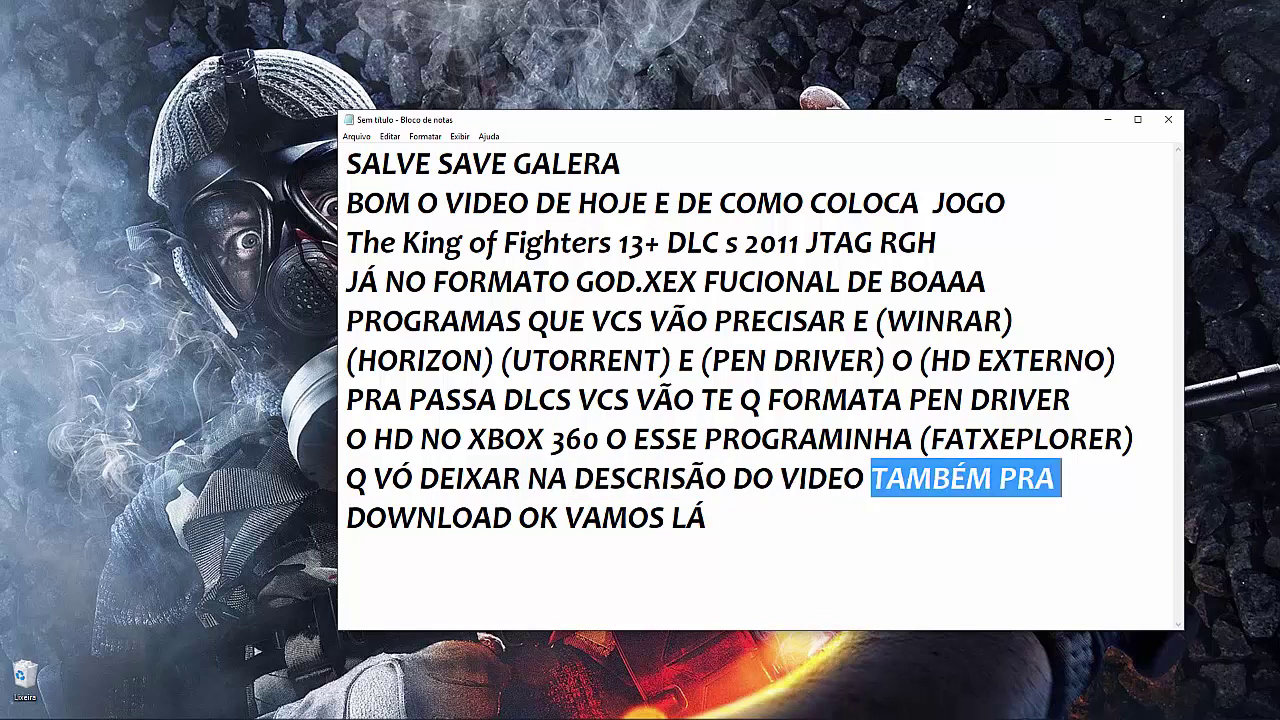
pyautogui.moveTo(348, 517); pyautogui.dragTo(707, 520)
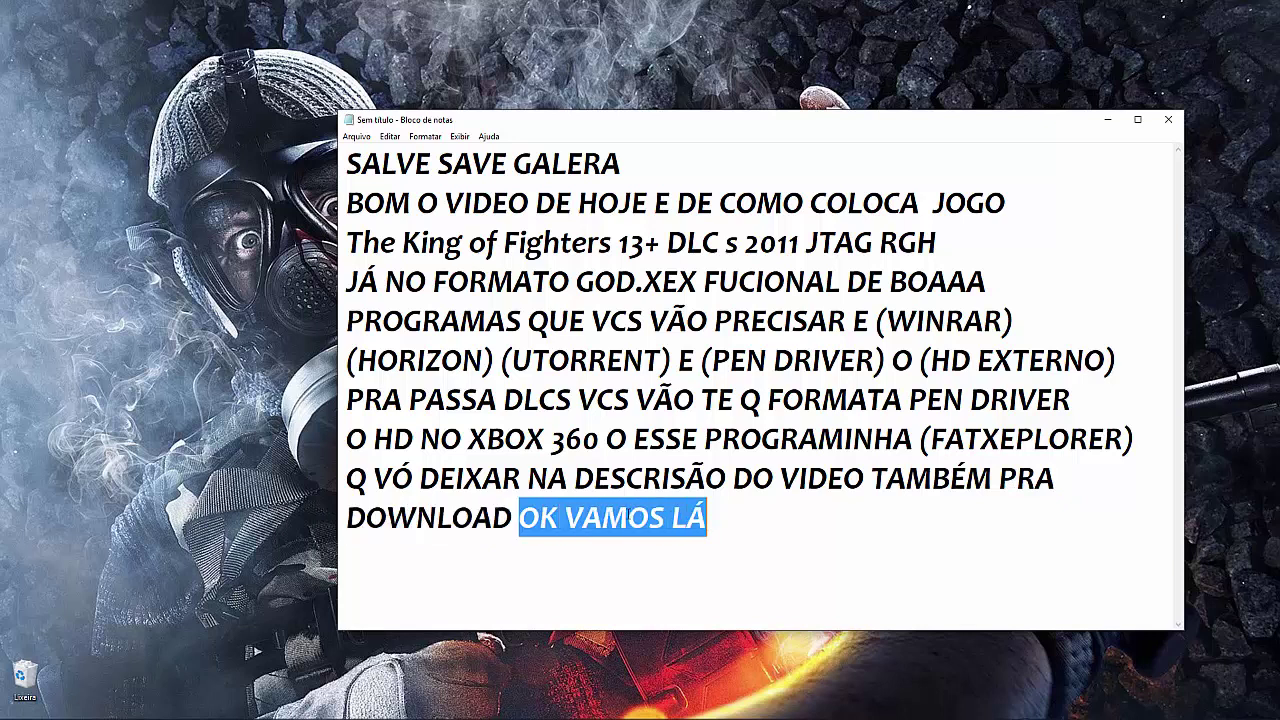
pyautogui.click(1107, 120)
pyautogui.moveTo(542, 195); pyautogui.dragTo(270, 440)
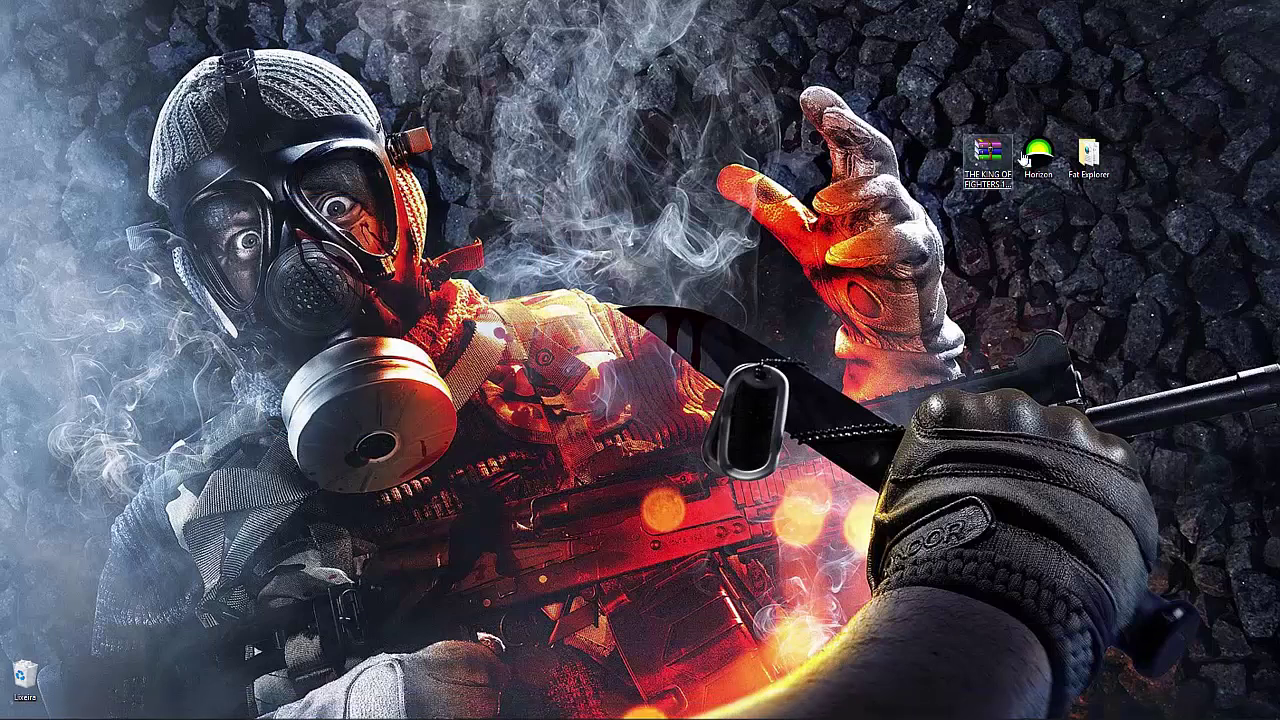
# - Move the THE KING OF FIGHTERS 13 archive, the Horizon shortcut and the Fat Explorer folder lower on the desktop
pyautogui.moveTo(988, 155); pyautogui.dragTo(979, 284)
pyautogui.moveTo(1038, 152); pyautogui.dragTo(1040, 290)
pyautogui.moveTo(1088, 155); pyautogui.dragTo(1102, 297)
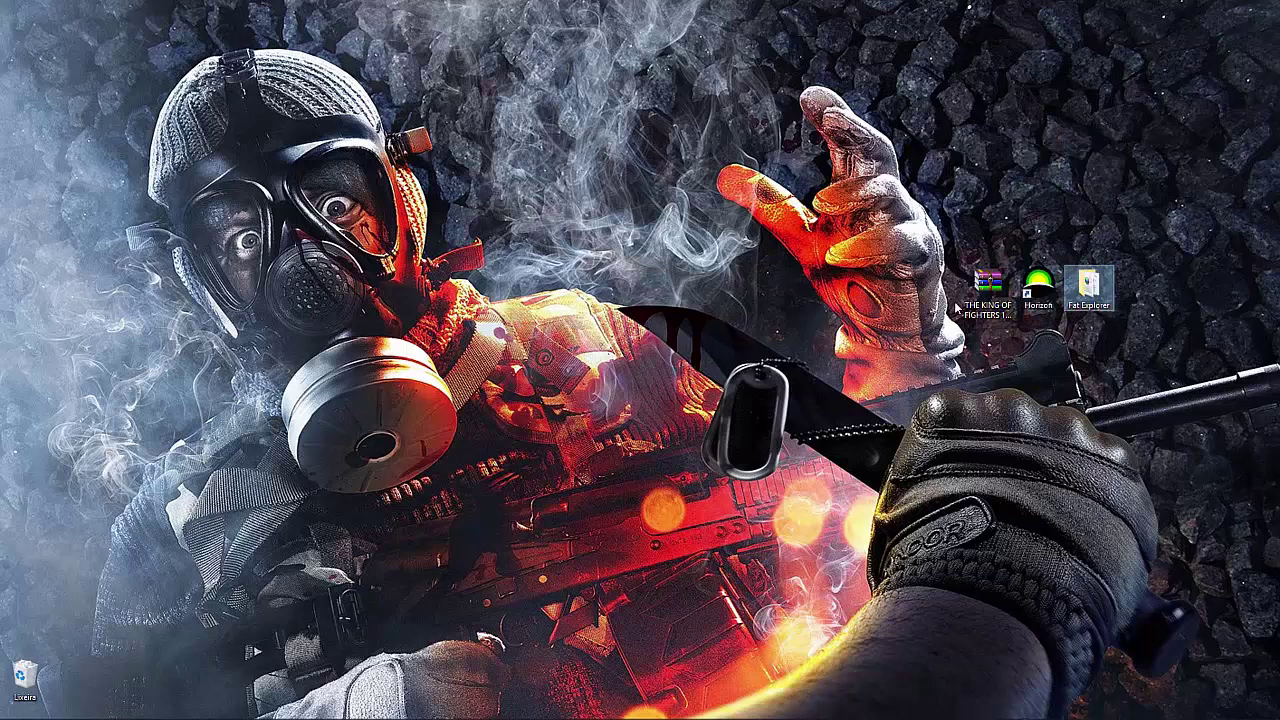
# - Extract the THE KING OF FIGHTERS 13 + DLCs XBOX360 JTAG-RGH archive directly onto the desktop
pyautogui.rightClick(985, 290)
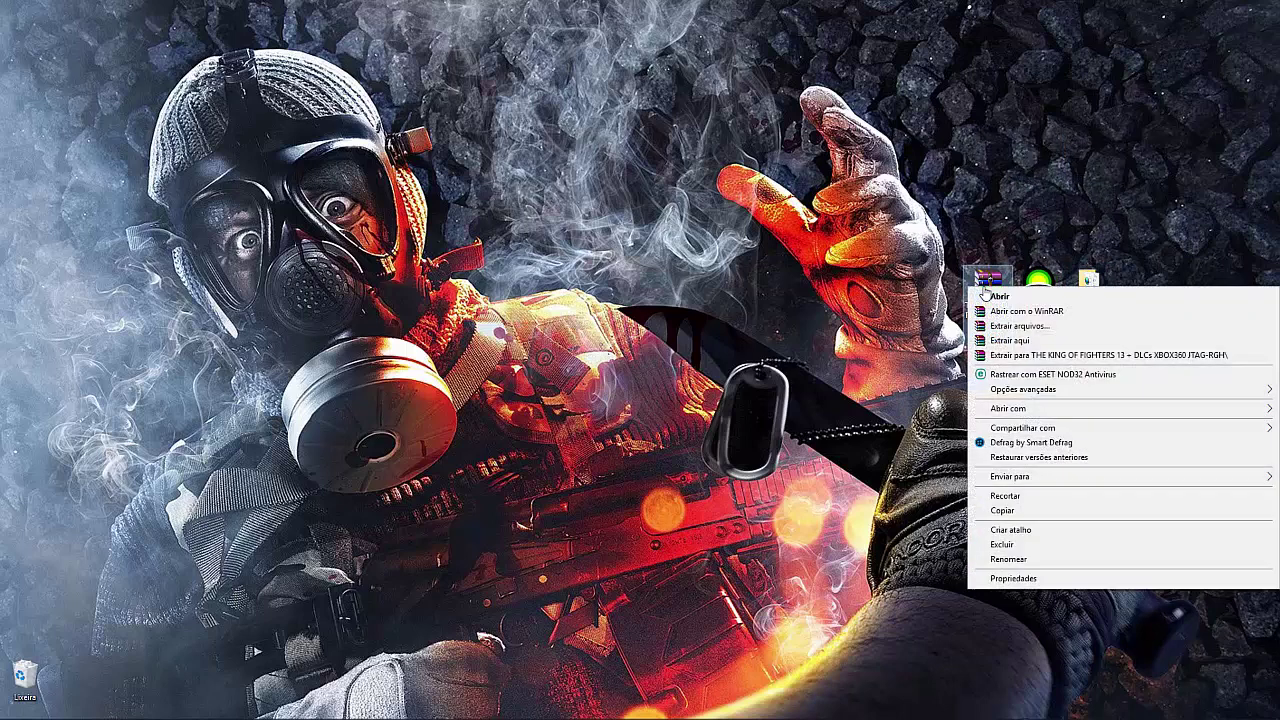
pyautogui.click(1003, 342)
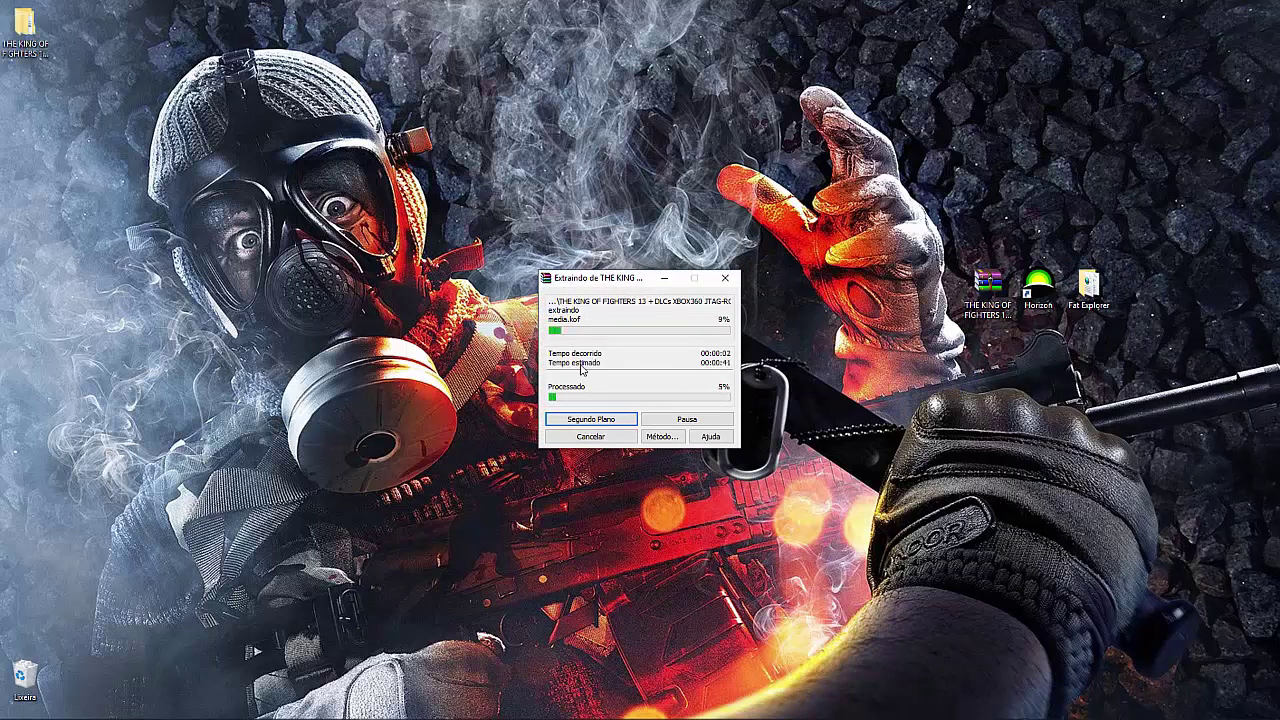
pyautogui.moveTo(230, 714)
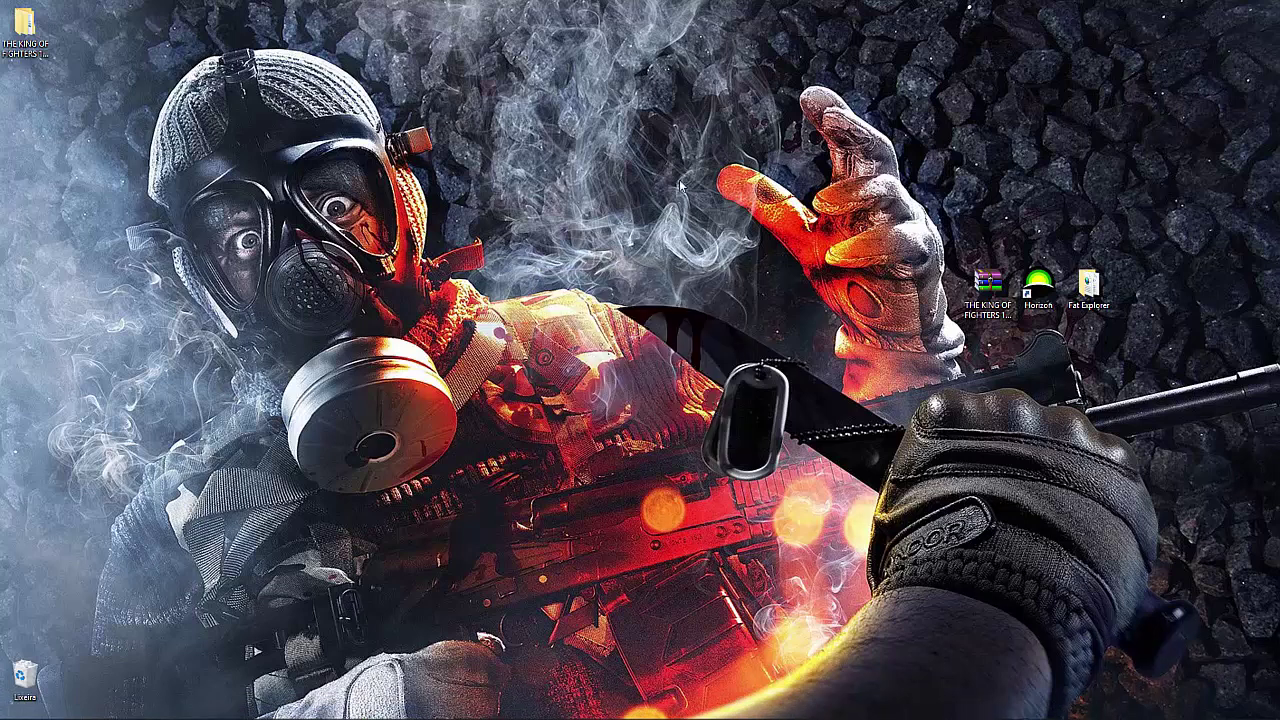
pyautogui.moveTo(527, 130); pyautogui.dragTo(290, 436)
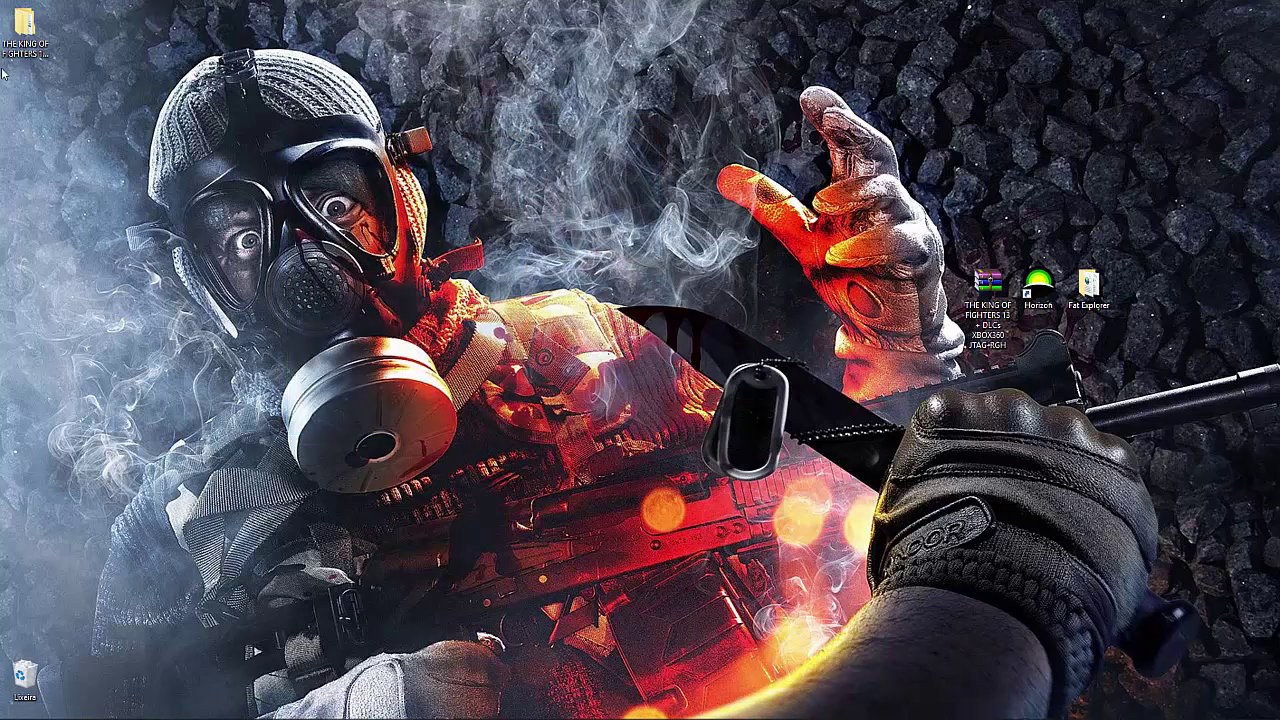
# - Move the extracted game folder toward the middle of the desktop, open it and check its KOF_DLCs subfolder
pyautogui.moveTo(20, 48); pyautogui.dragTo(550, 190)
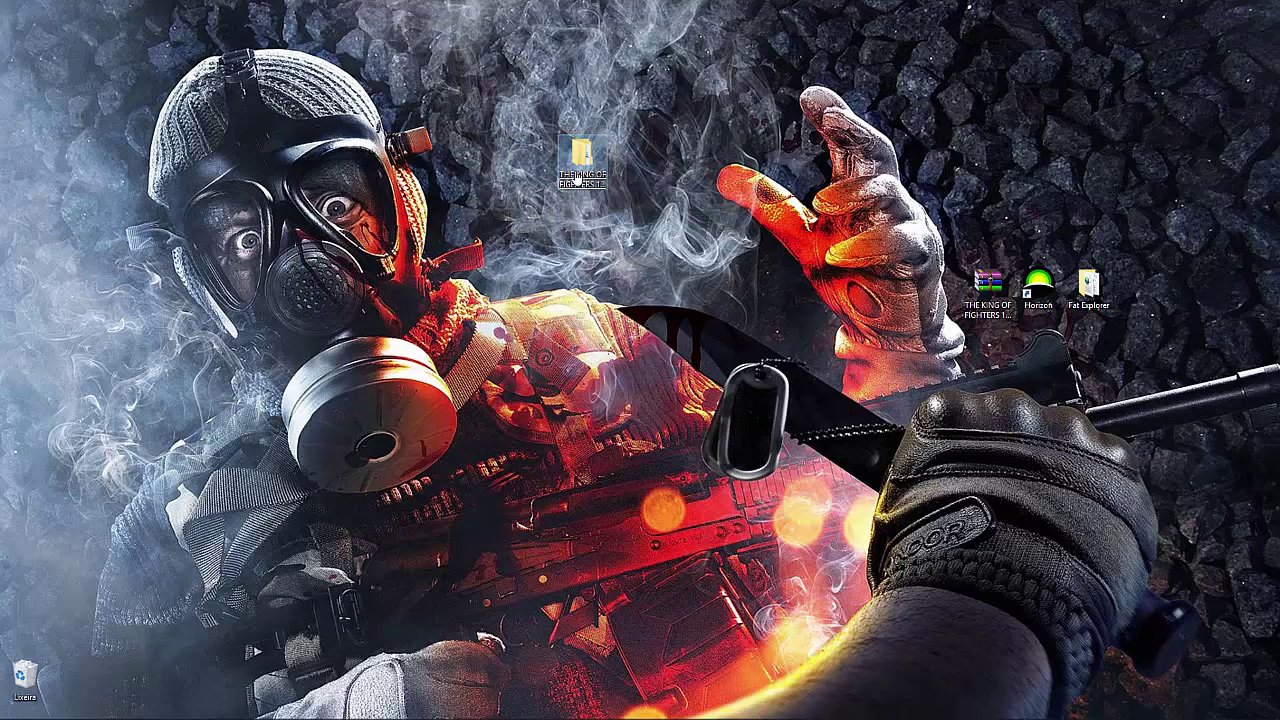
pyautogui.doubleClick(580, 162)
pyautogui.click(574, 169)
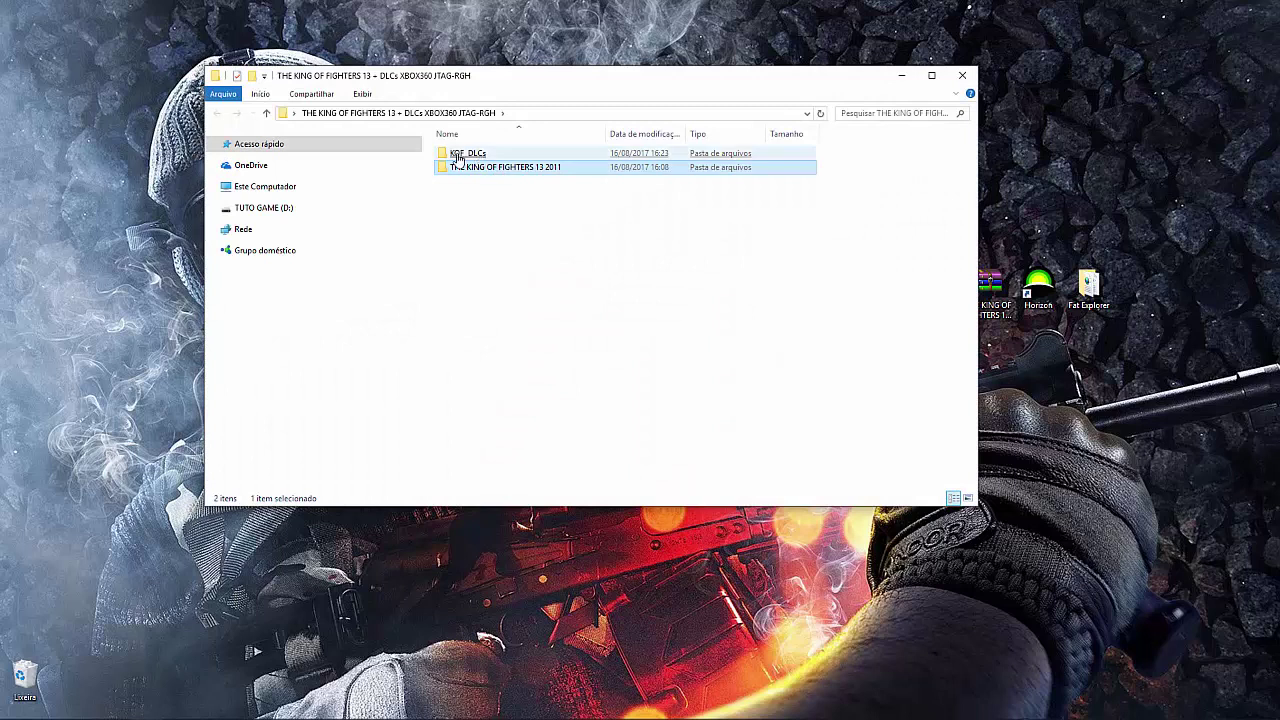
pyautogui.doubleClick(458, 158)
pyautogui.moveTo(494, 289); pyautogui.dragTo(560, 312)
pyautogui.click(218, 118)
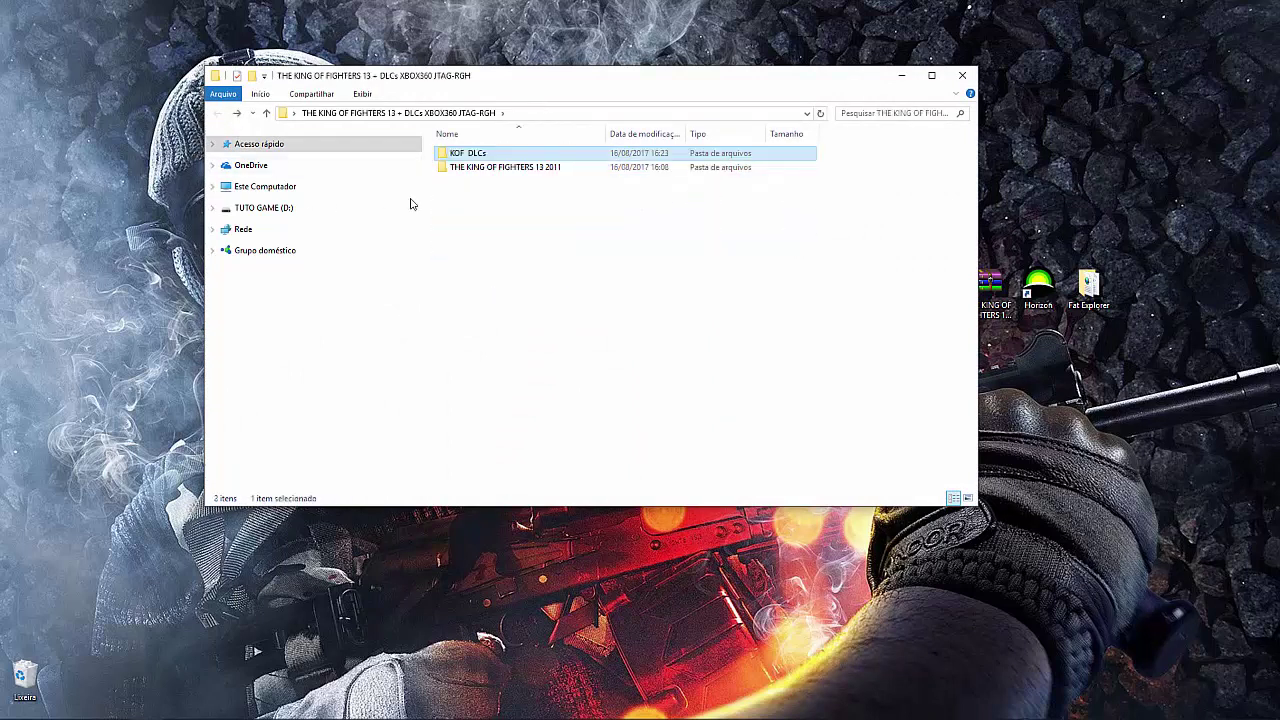
# - Inspect the THE KING OF FIGHTERS 13 2011 subfolder, select default.xex, and close the folder window
pyautogui.click(466, 170)
pyautogui.doubleClick(466, 170)
pyautogui.moveTo(460, 253); pyautogui.dragTo(477, 209)
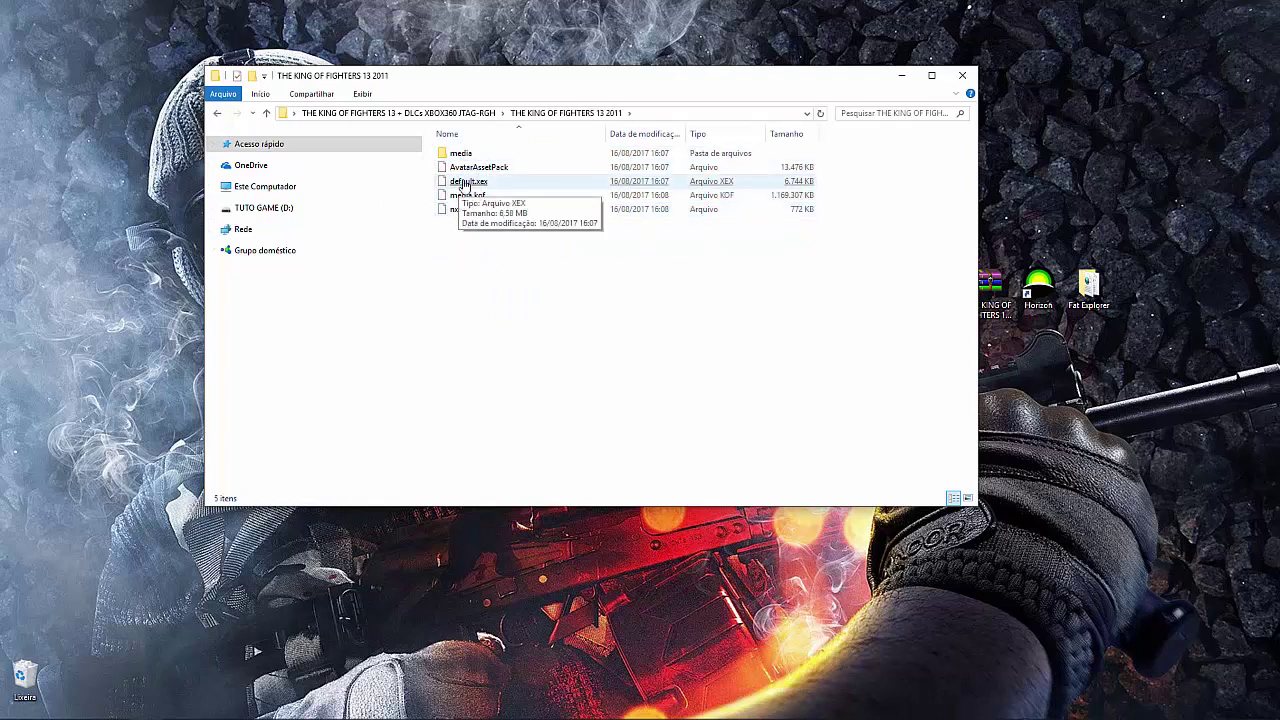
pyautogui.click(465, 185)
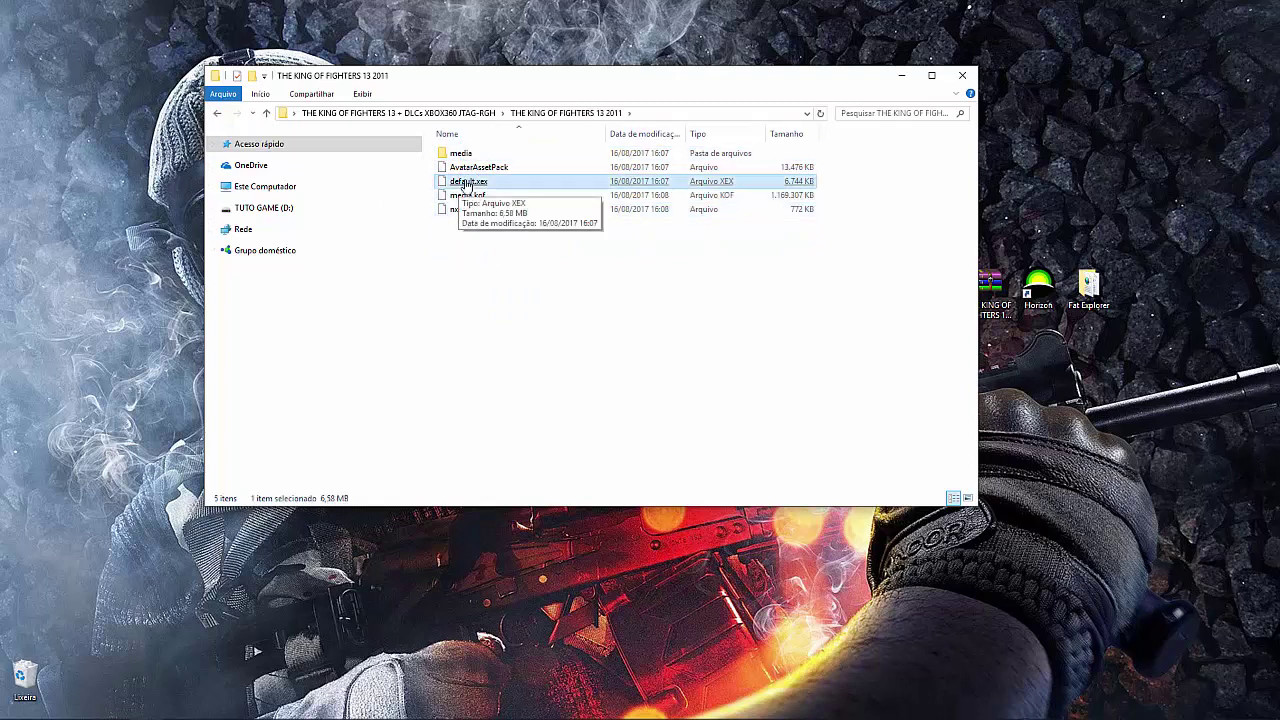
pyautogui.click(962, 75)
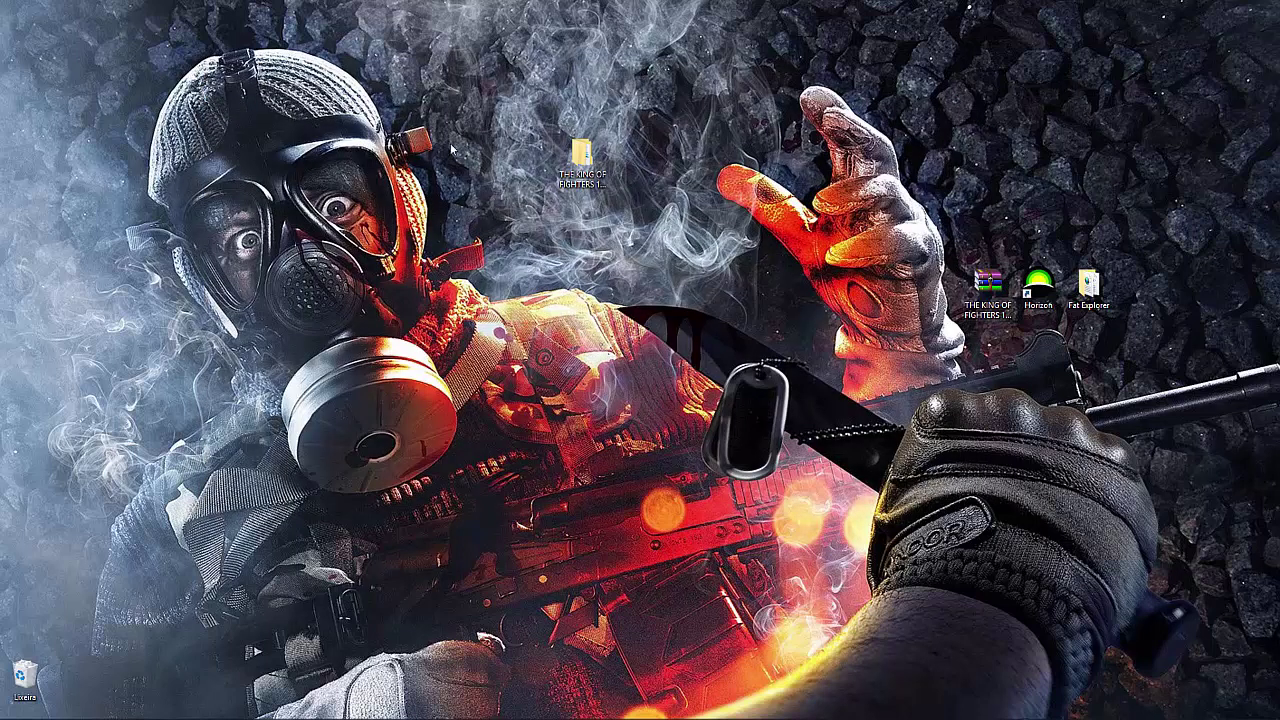
# - Place the extracted game folder above the other desktop icons and move the Fat Explorer folder away from them
pyautogui.moveTo(578, 165); pyautogui.dragTo(1090, 95)
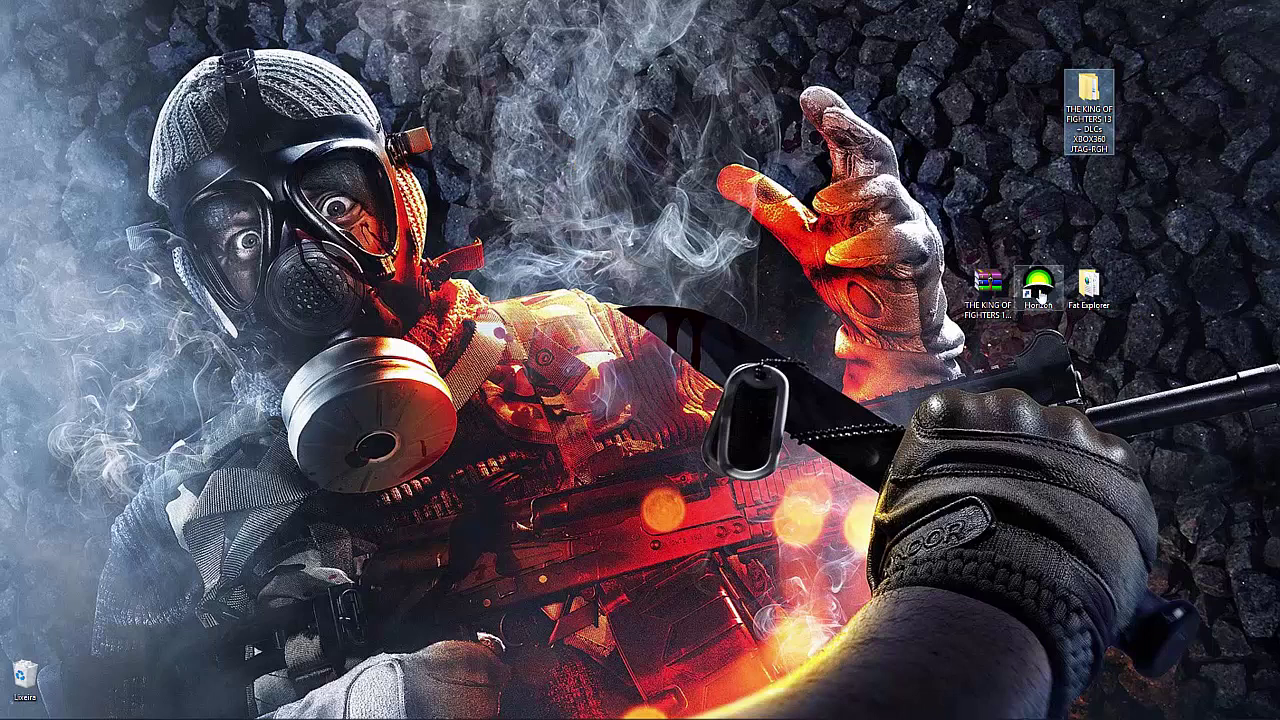
pyautogui.moveTo(1088, 288); pyautogui.dragTo(430, 290)
# - Check the connected drives under Este Computador in File Explorer and close the window
pyautogui.click(146, 707)
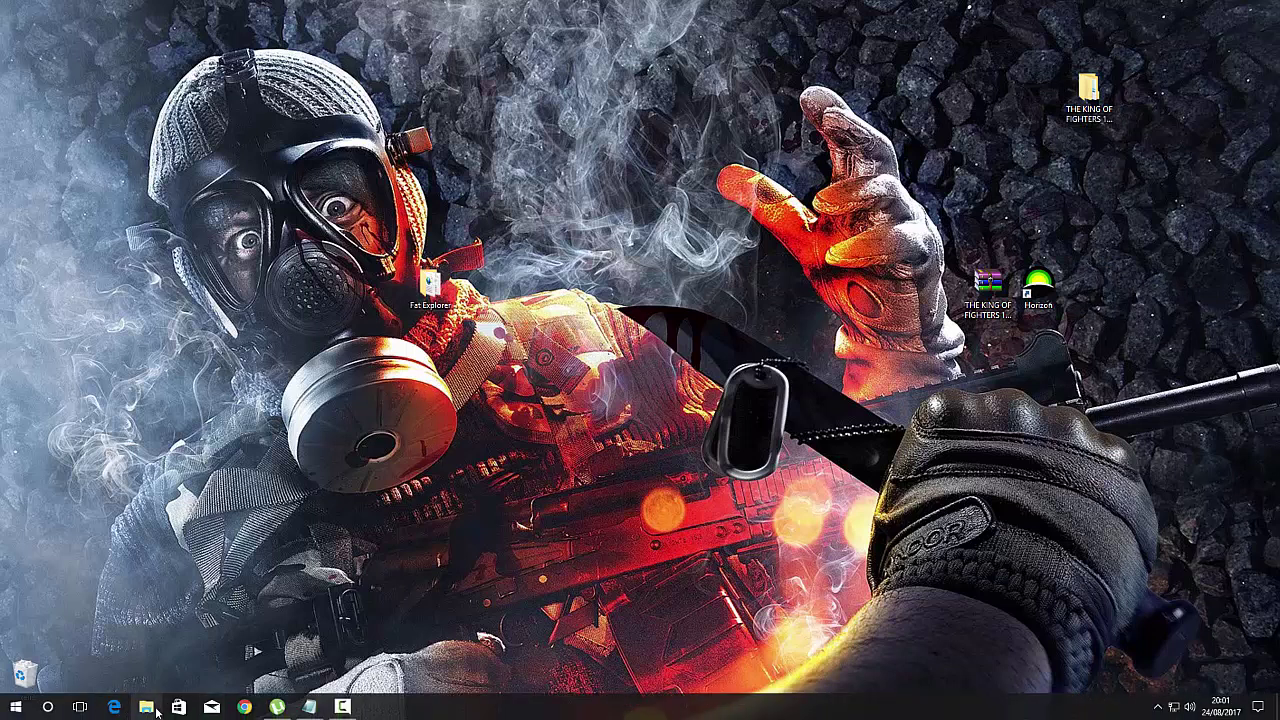
pyautogui.click(274, 192)
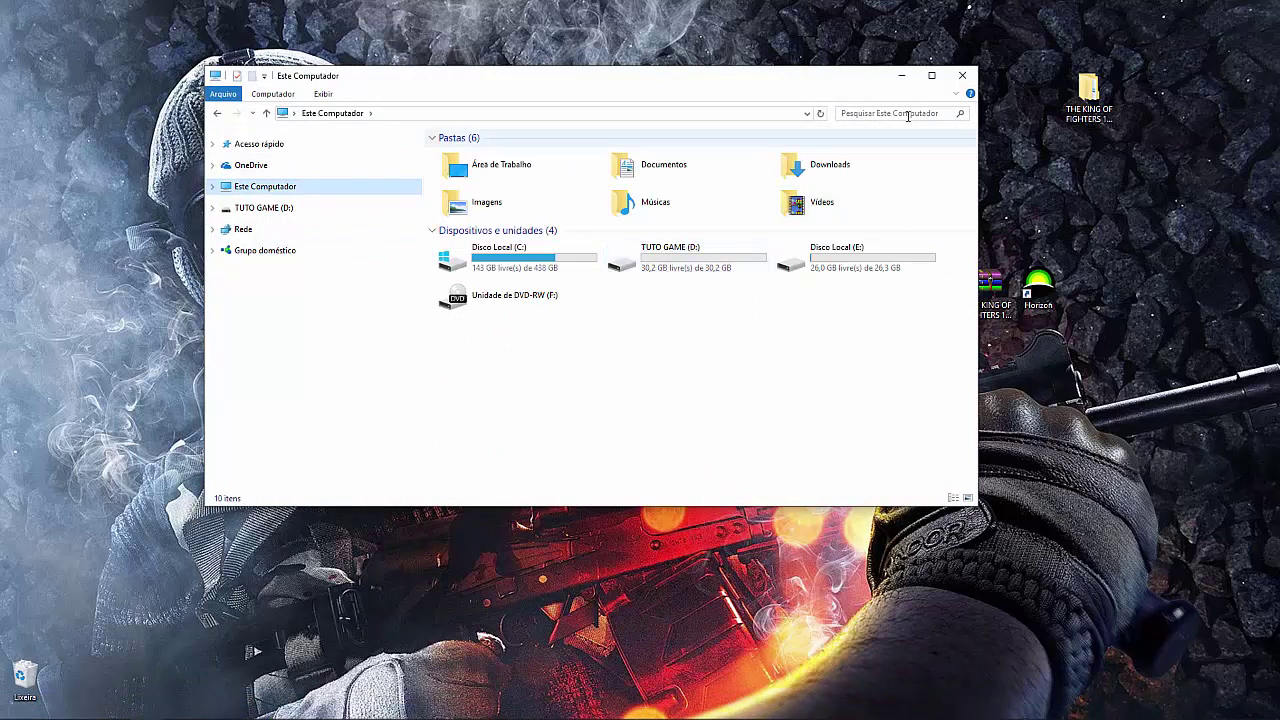
pyautogui.click(958, 80)
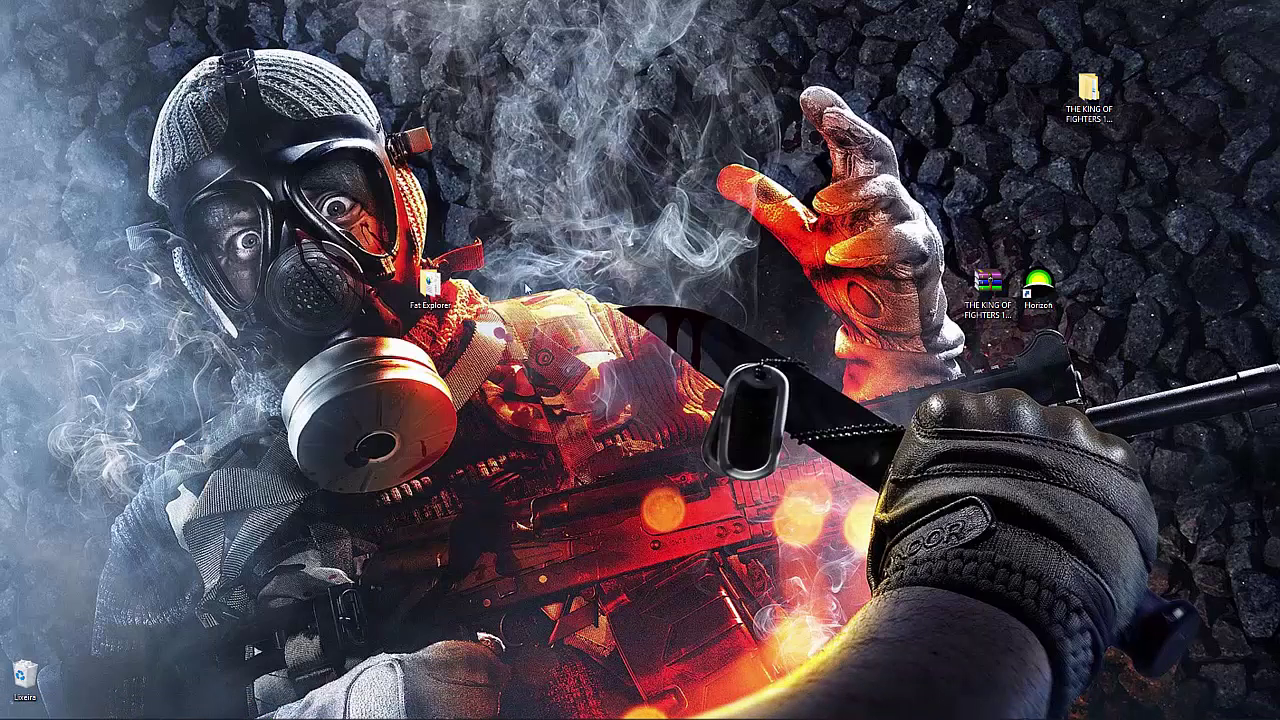
# - Launch the FATXplorer application from the Fat Explorer folder and close the folder window
pyautogui.doubleClick(433, 285)
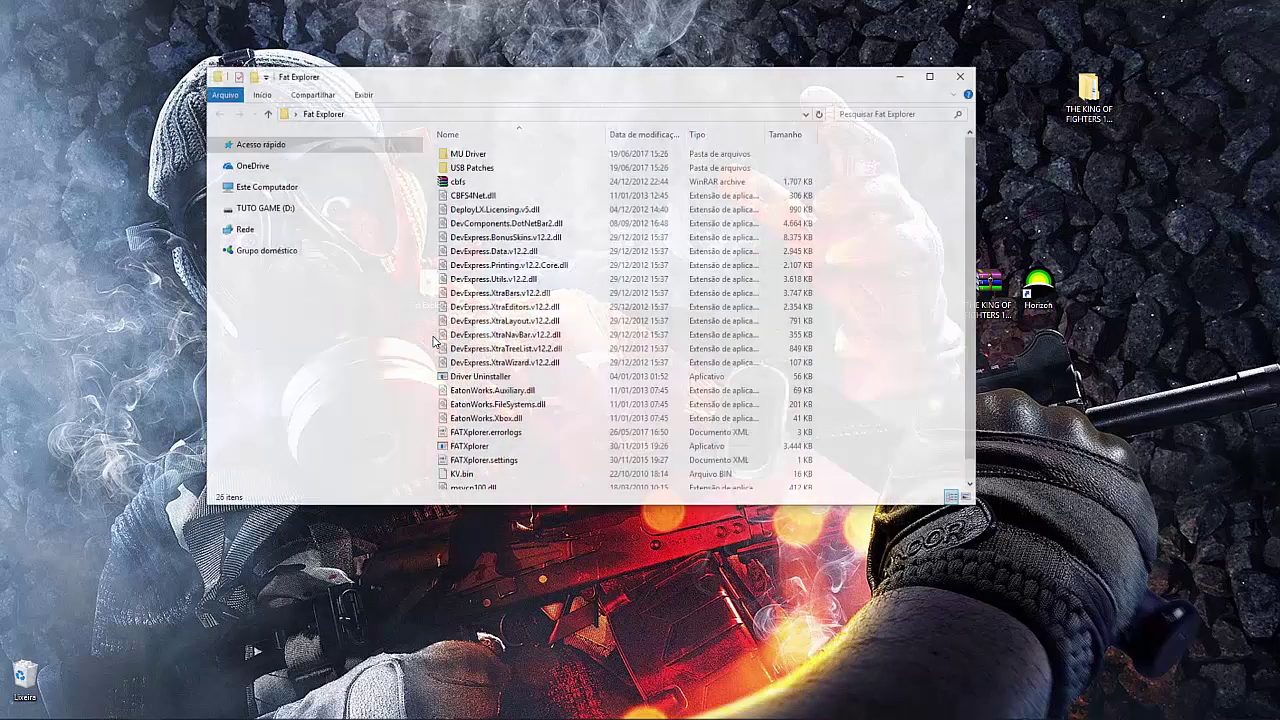
pyautogui.scroll(-1, 580, 280)
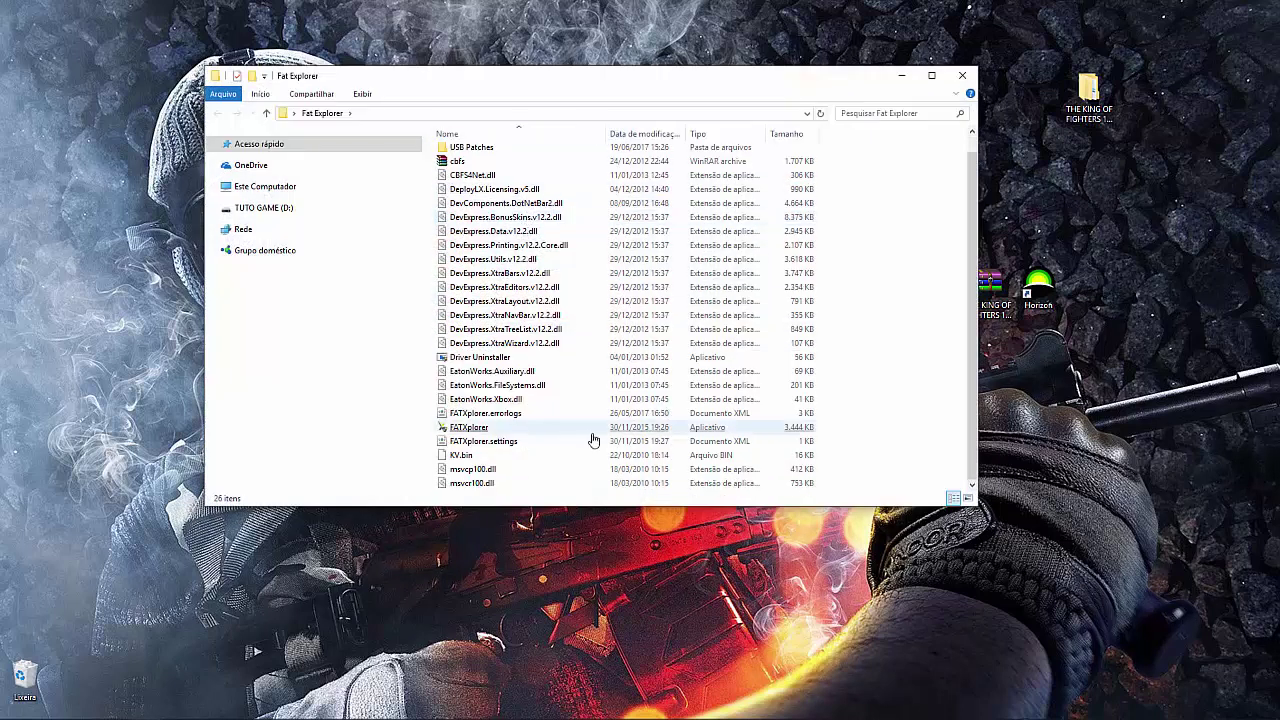
pyautogui.click(465, 431)
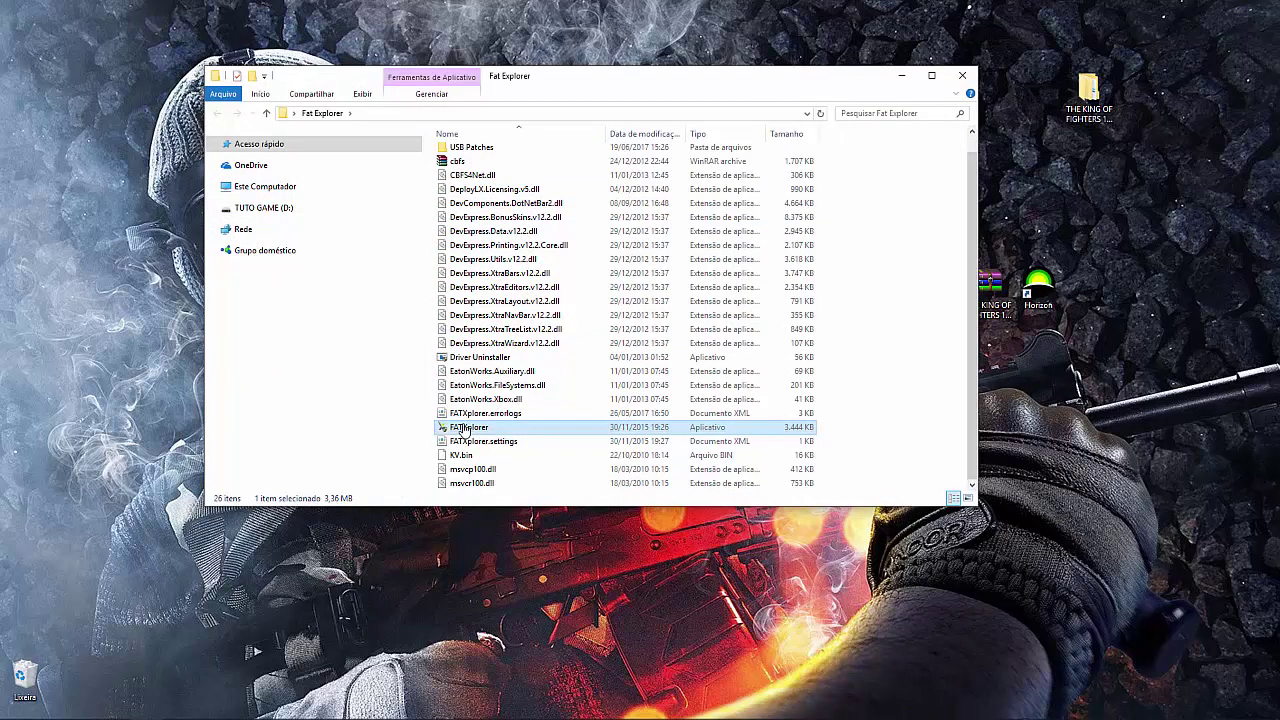
pyautogui.doubleClick(462, 430)
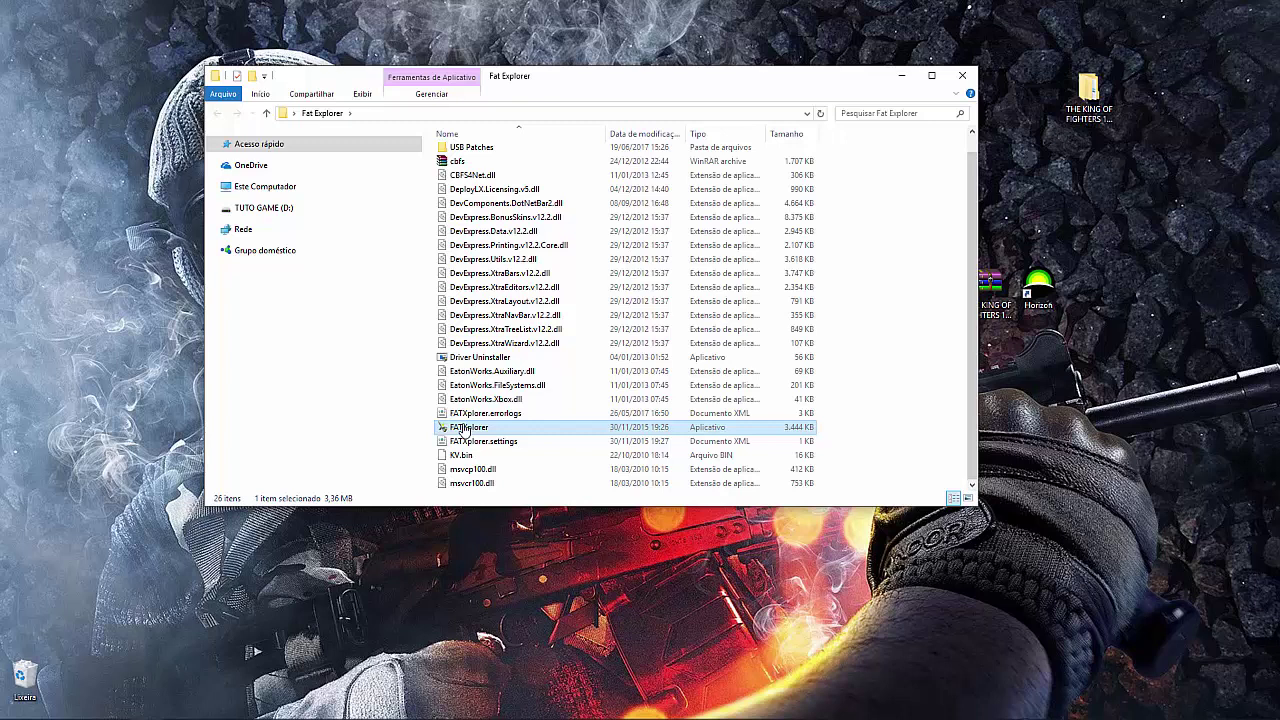
pyautogui.click(963, 76)
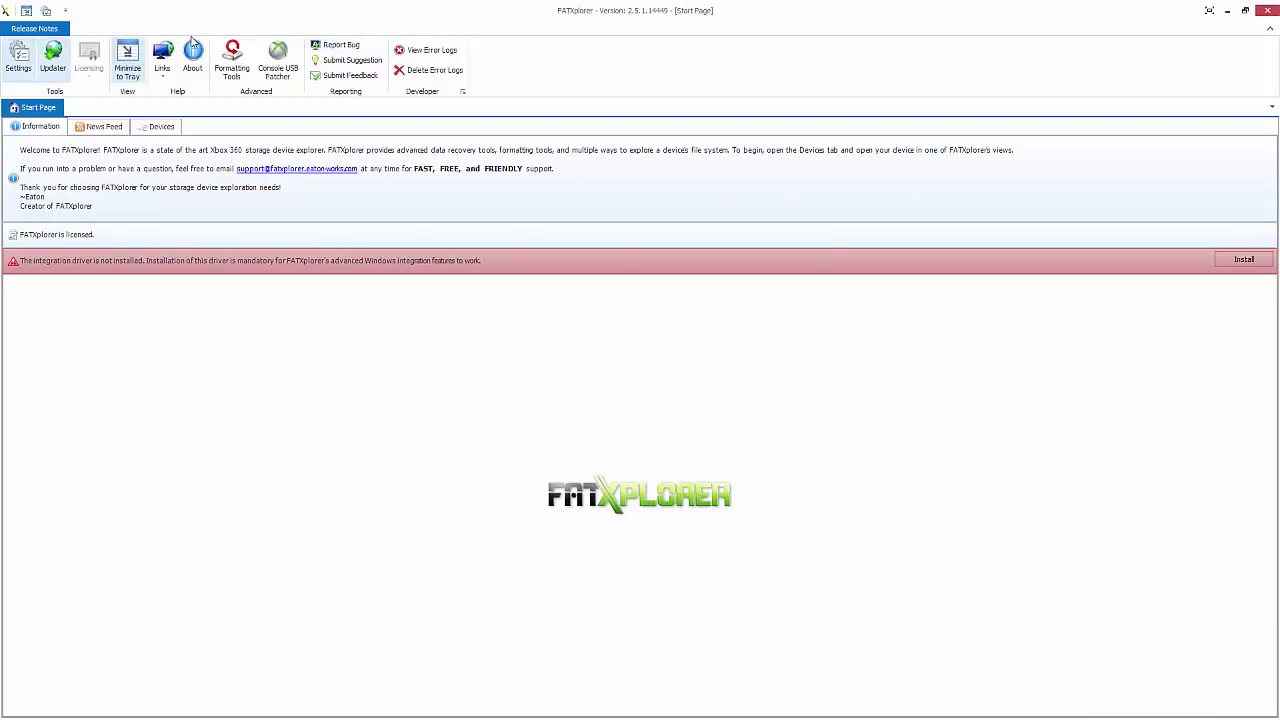
# - Start the formatting wizard for an Xbox 360 USB device and advance to the Configure Size step
pyautogui.click(236, 62)
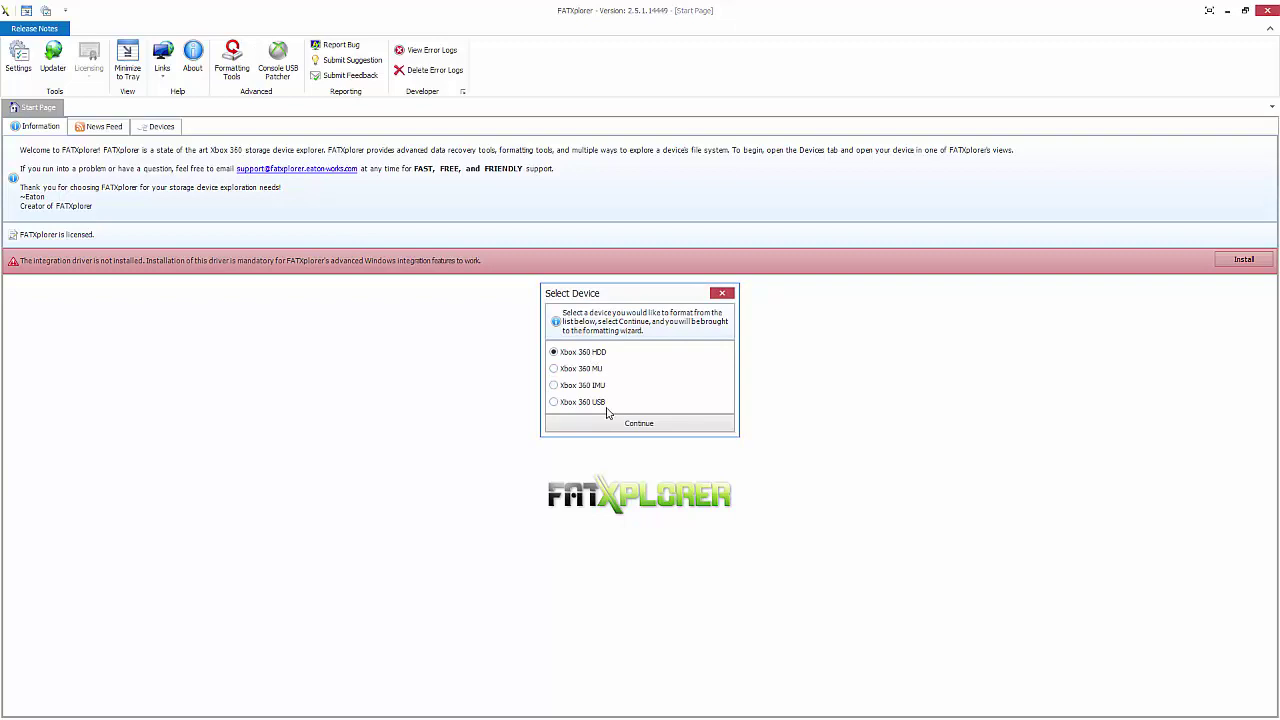
pyautogui.click(554, 402)
pyautogui.click(640, 424)
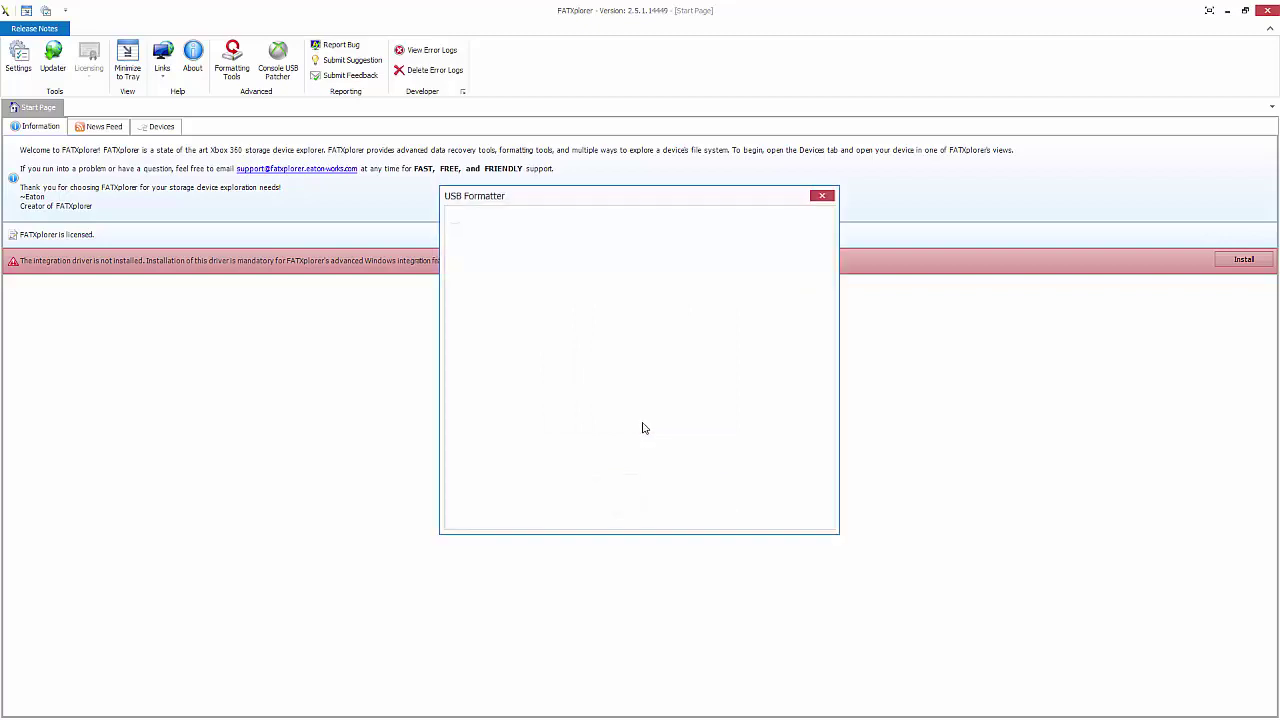
pyautogui.click(734, 515)
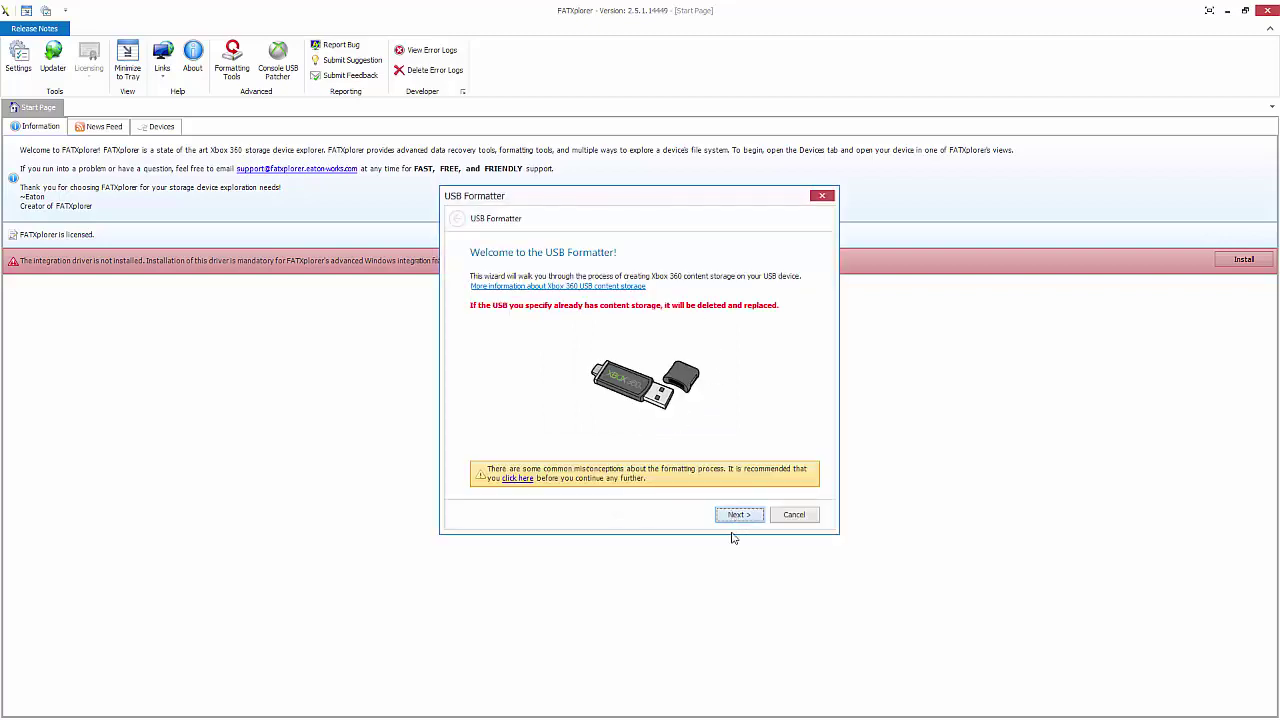
pyautogui.click(737, 516)
pyautogui.click(737, 516)
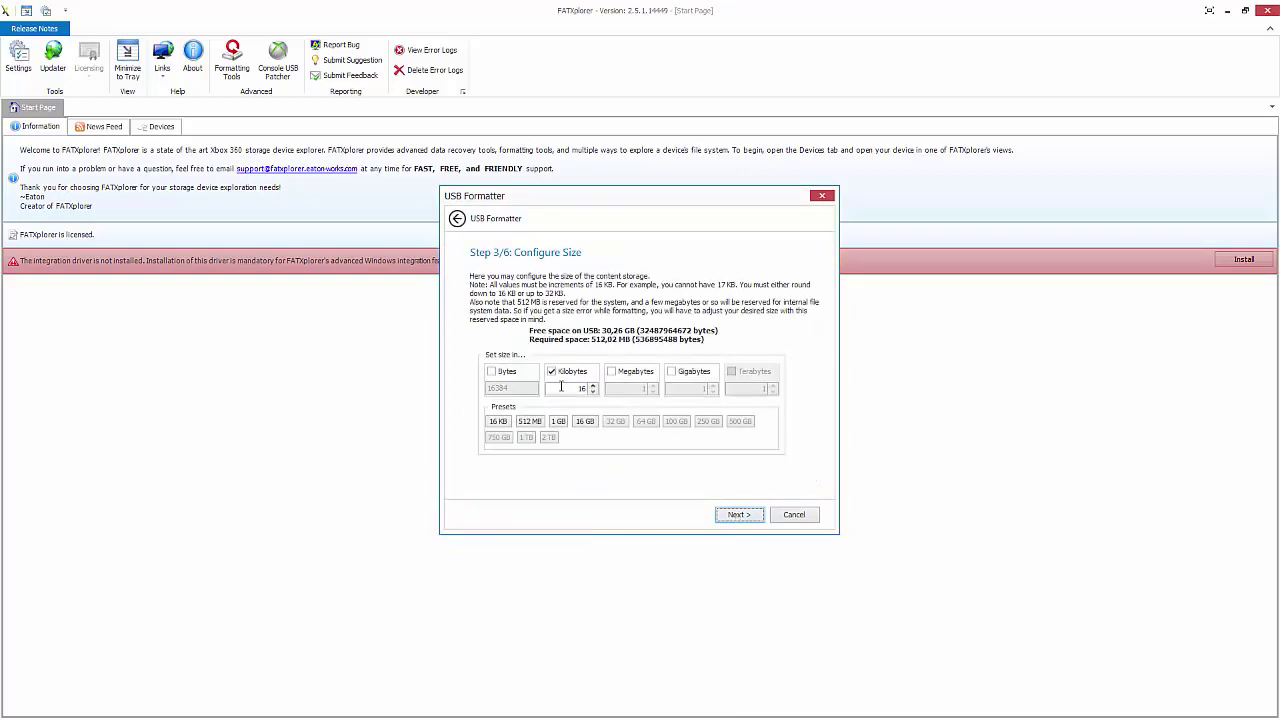
# - Set the USB content storage size to 16 gigabytes and advance to the Review step
pyautogui.click(671, 372)
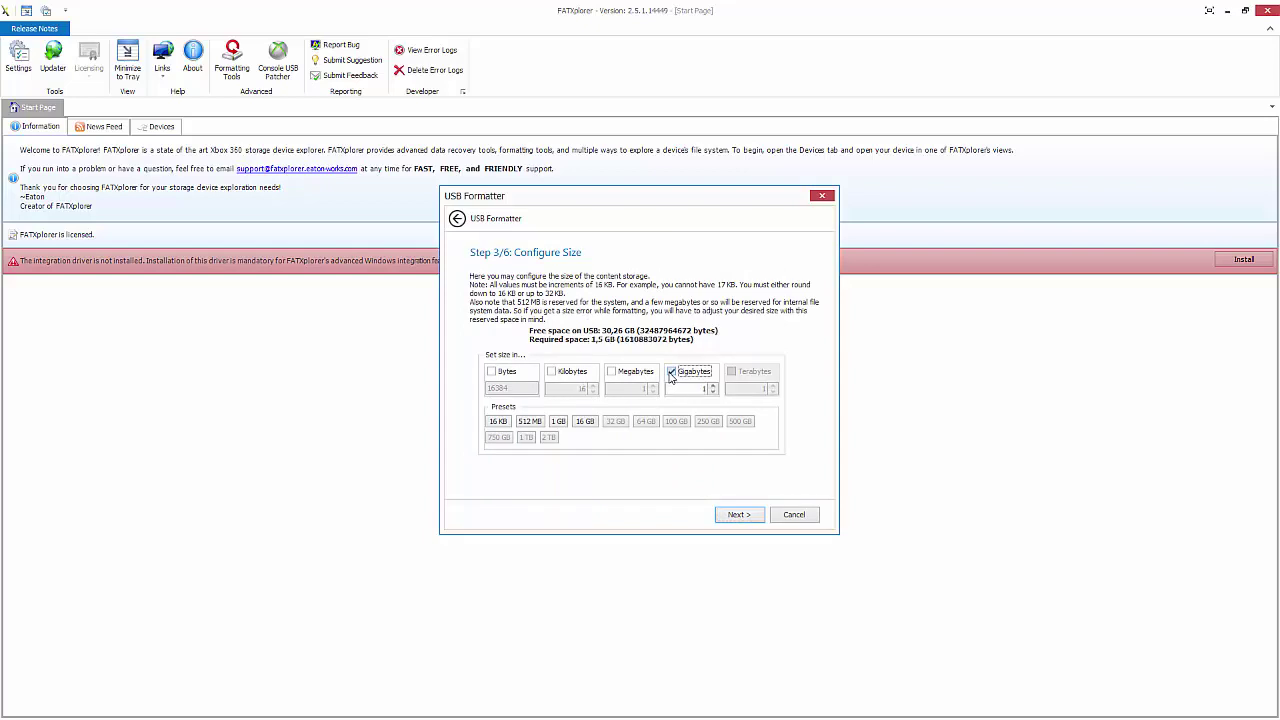
pyautogui.click(713, 386)
pyautogui.click(713, 386)
pyautogui.click(713, 386)
pyautogui.click(713, 386)
pyautogui.click(713, 386)
pyautogui.click(713, 386)
pyautogui.click(713, 386)
pyautogui.click(713, 386)
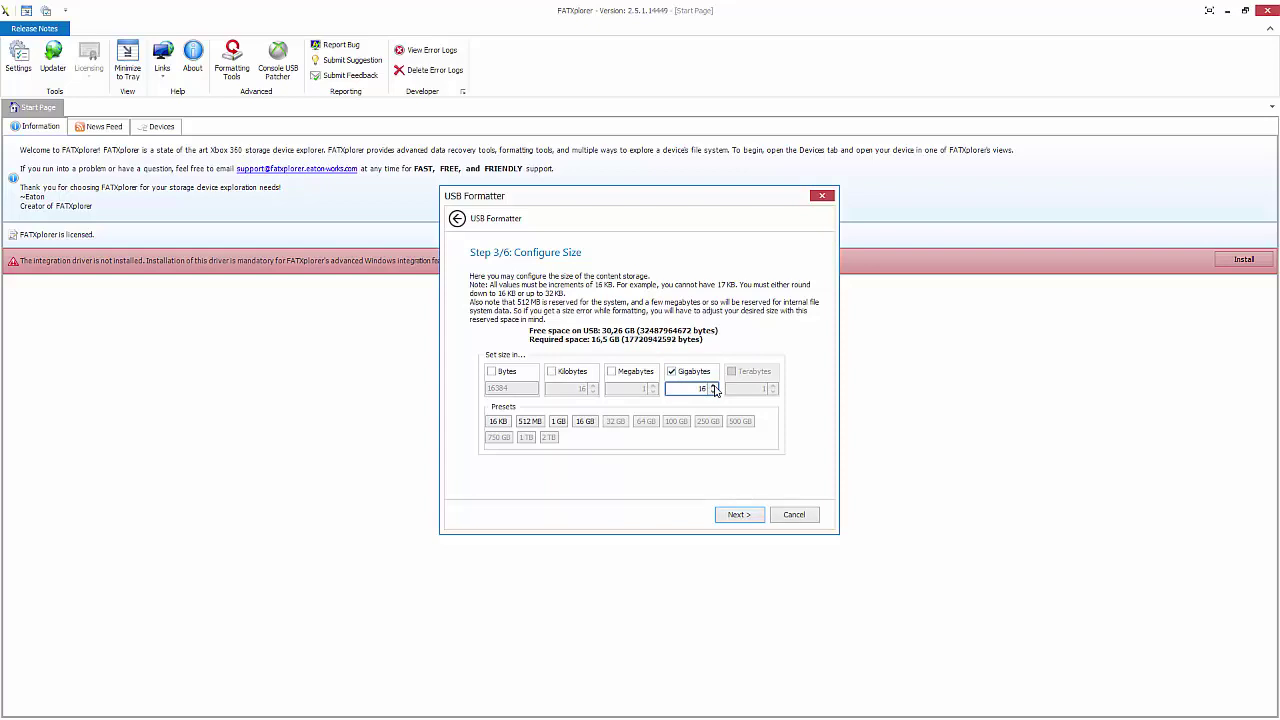
pyautogui.click(742, 514)
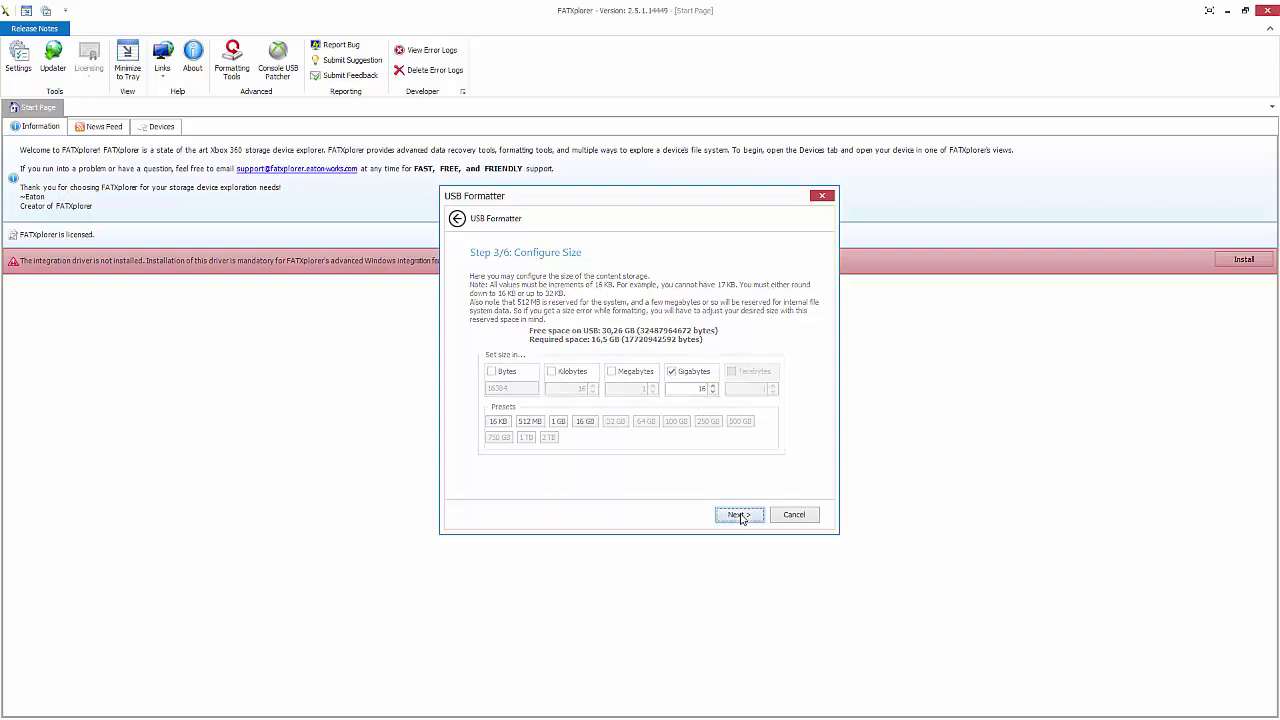
pyautogui.click(742, 514)
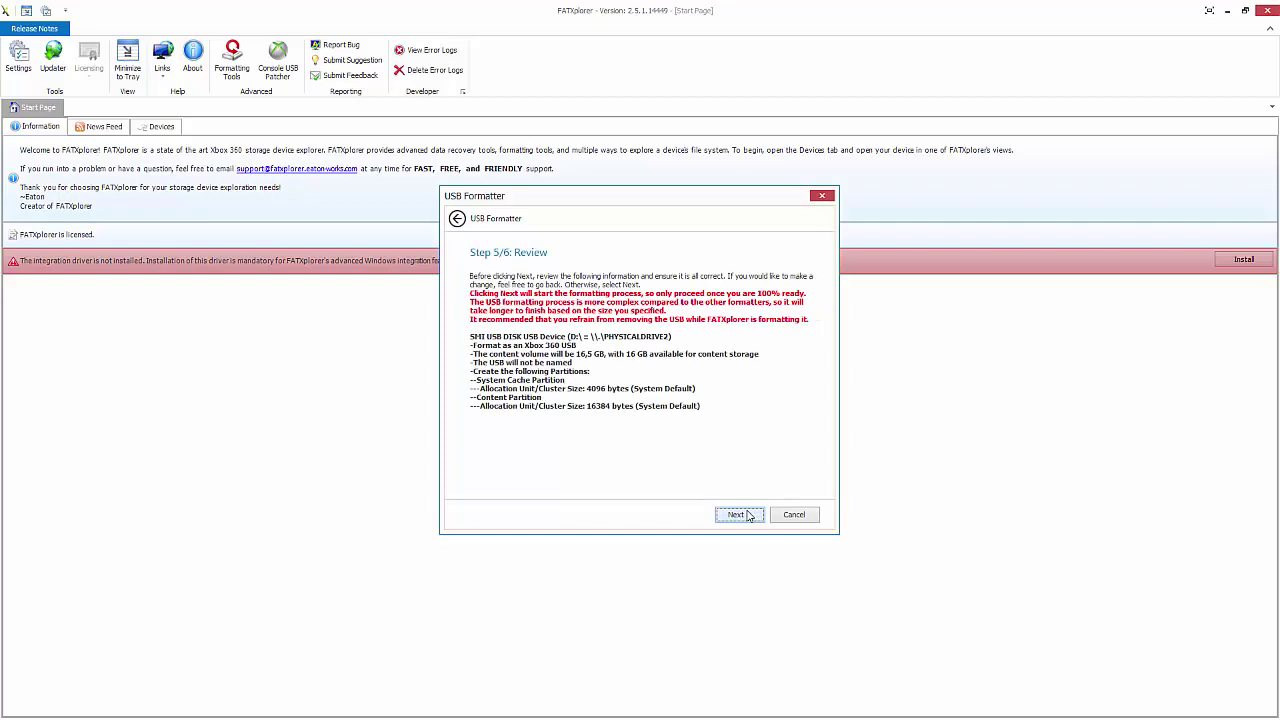
# - Format the USB drive with the reviewed settings, finish the wizard and close FATXplorer
pyautogui.click(745, 516)
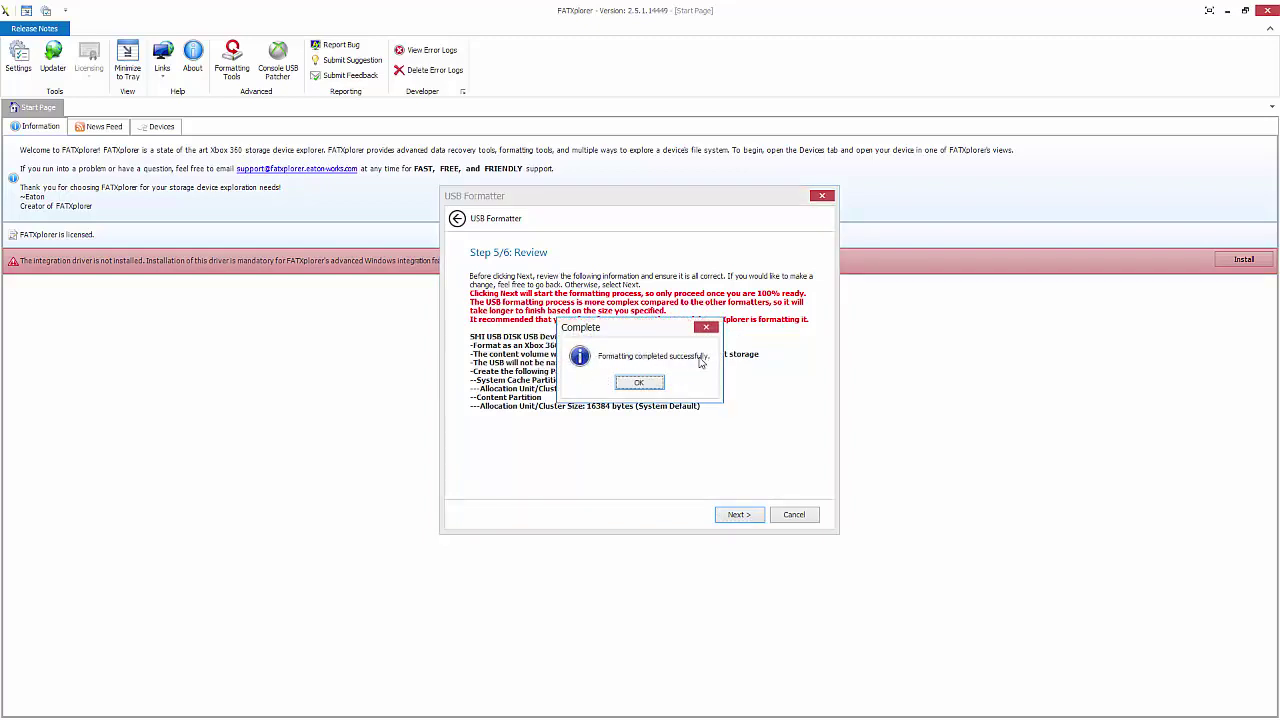
pyautogui.click(648, 384)
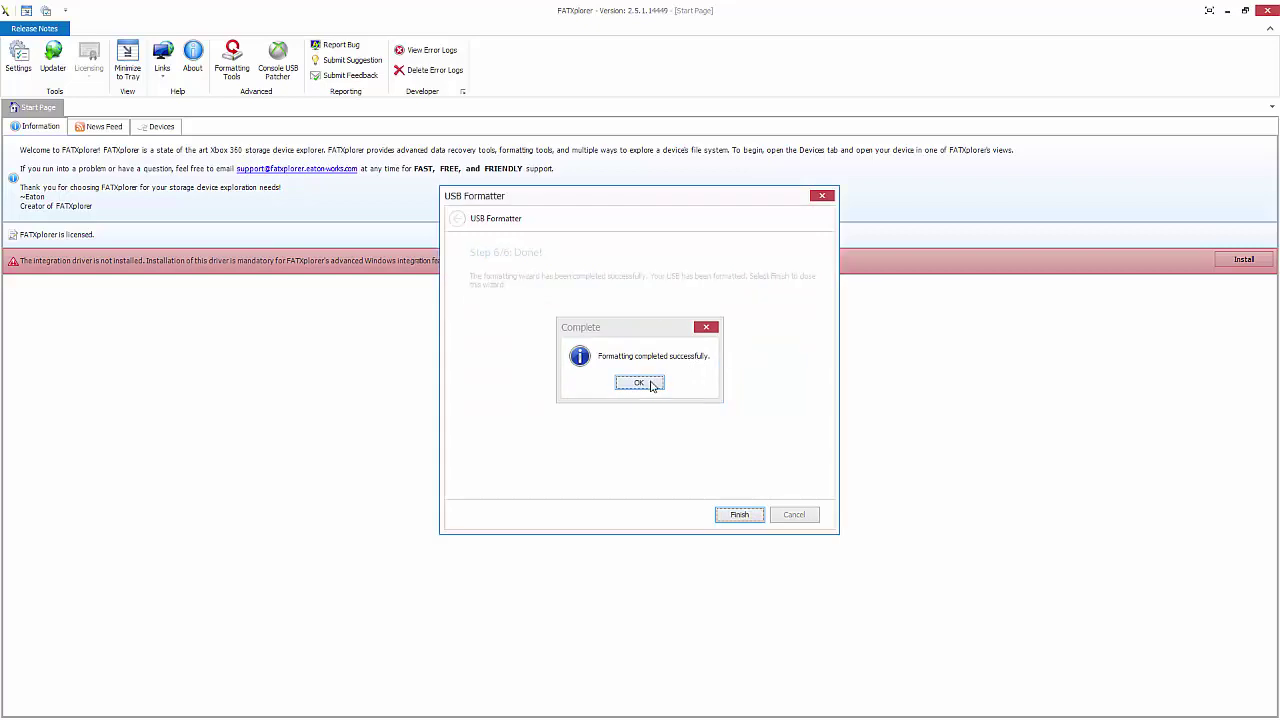
pyautogui.click(730, 516)
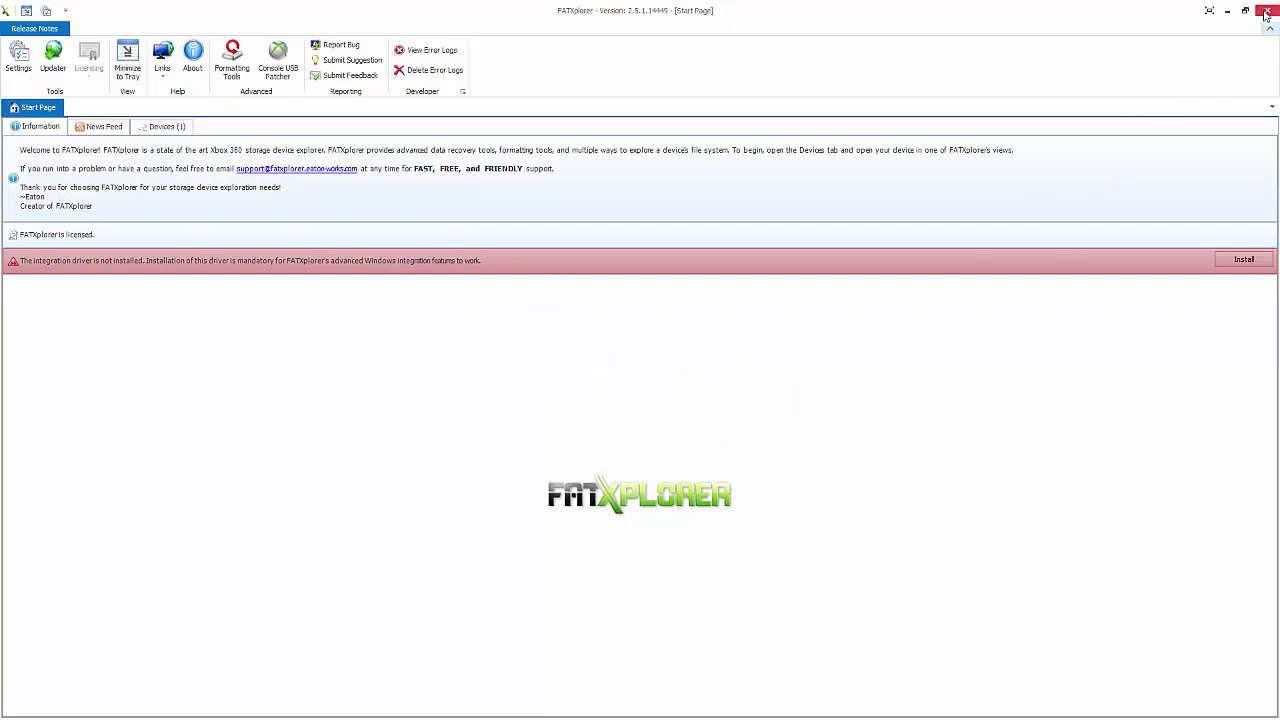
pyautogui.click(1265, 13)
pyautogui.moveTo(650, 192); pyautogui.dragTo(395, 450)
# - Check the formatted TUTO GAME (D:) drive under Este Computador in File Explorer and close the window
pyautogui.click(146, 708)
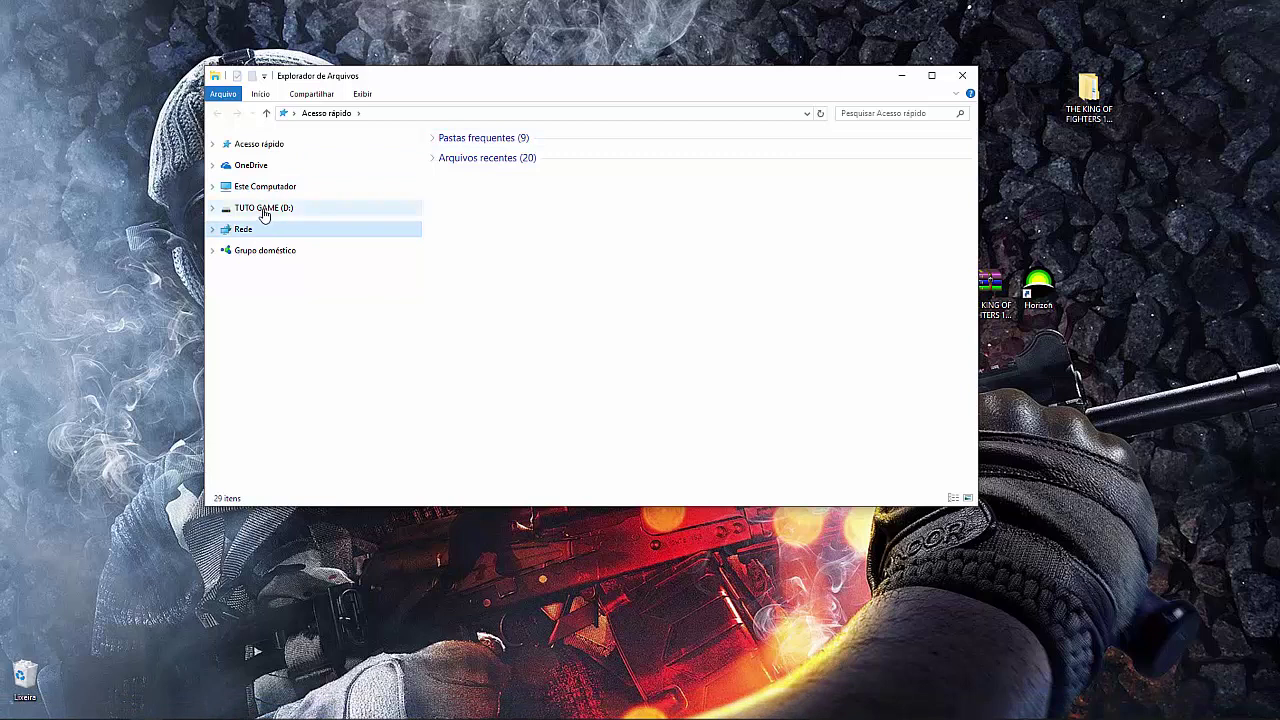
pyautogui.click(259, 211)
pyautogui.click(258, 189)
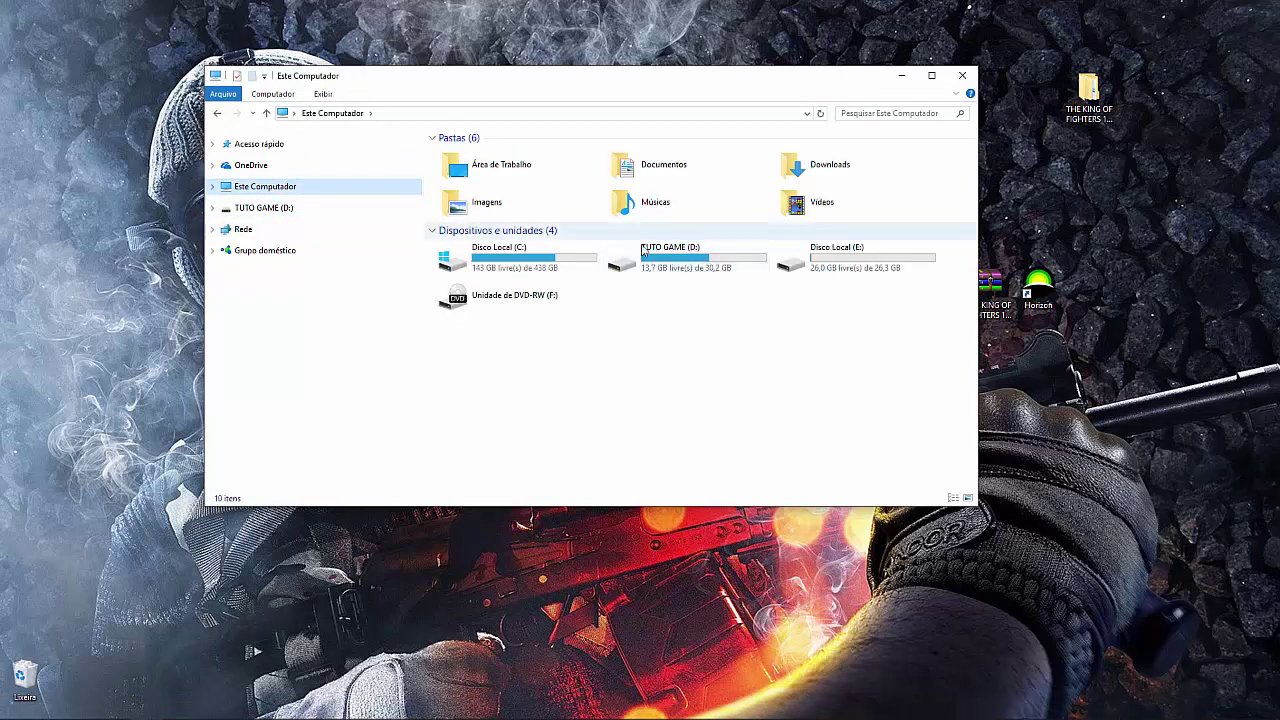
pyautogui.click(955, 80)
pyautogui.moveTo(928, 80); pyautogui.dragTo(443, 408)
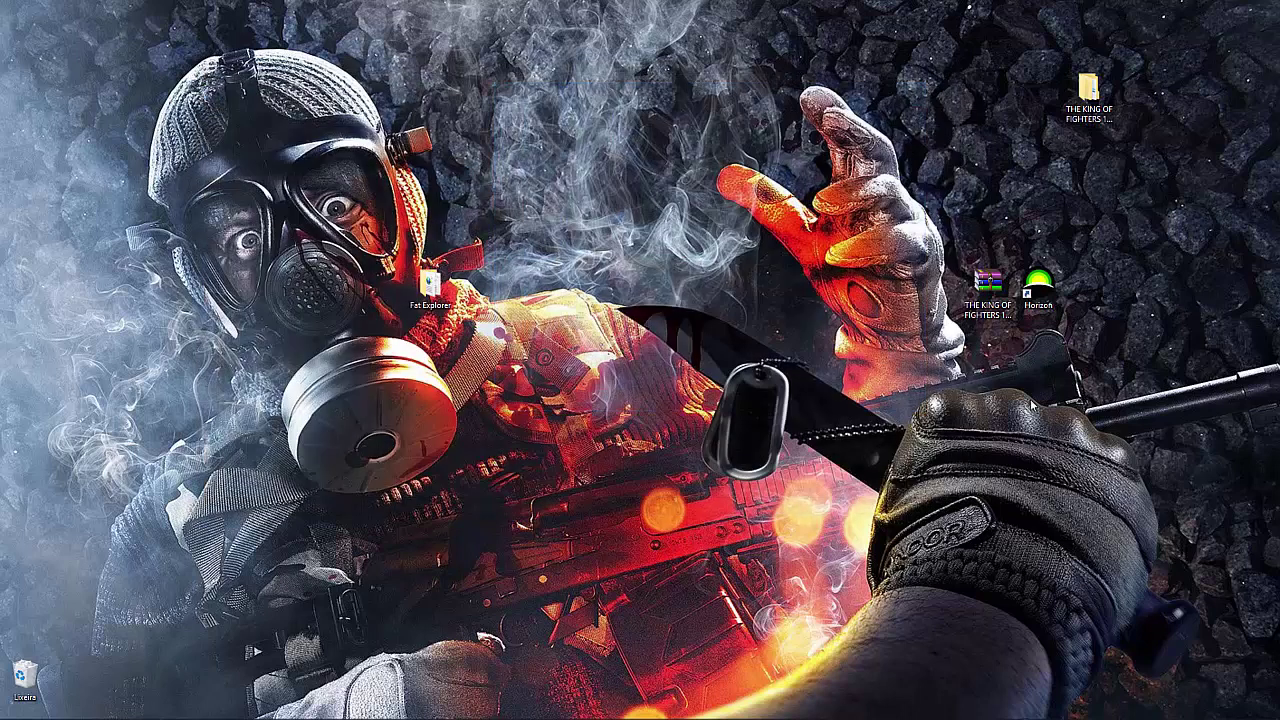
# - Group the King of Fighters archive and the Fat Explorer folder near the game folder on the desktop, leaving the Horizon shortcut apart
pyautogui.moveTo(990, 286); pyautogui.dragTo(1013, 92)
pyautogui.click(1025, 201)
pyautogui.moveTo(1038, 288); pyautogui.dragTo(1140, 95)
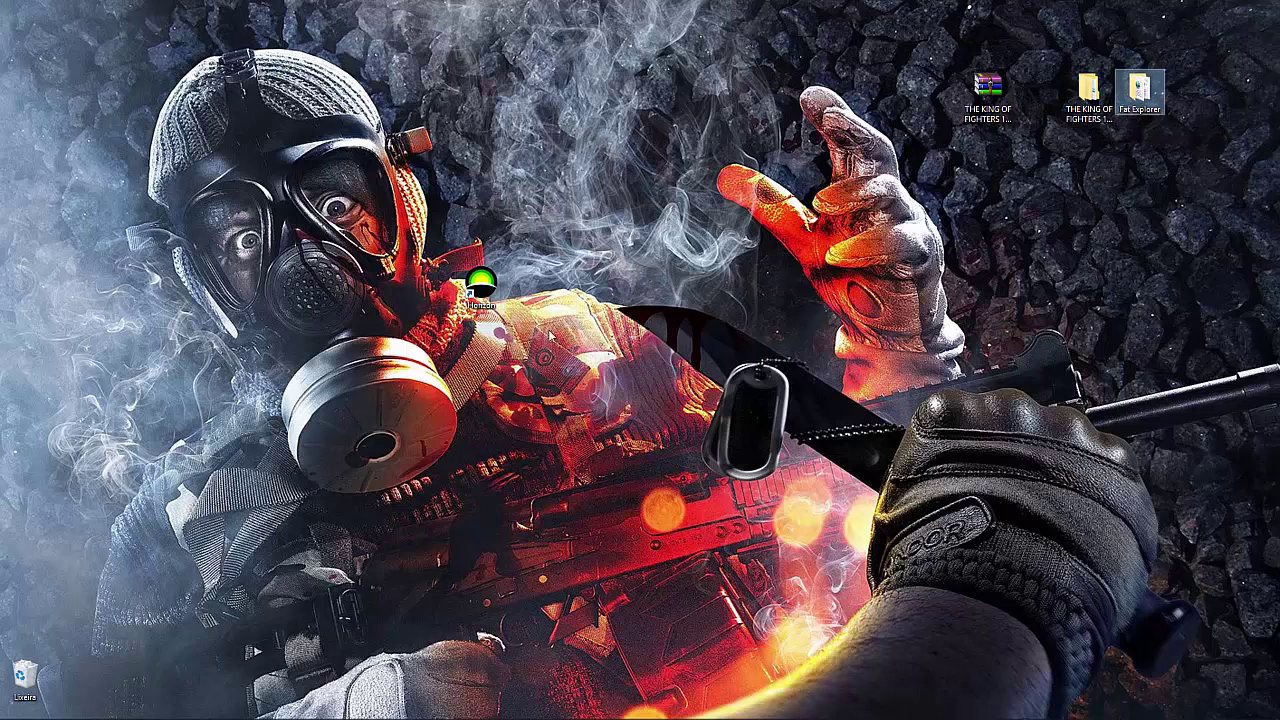
# - Launch Horizon, decline the program update and dismiss the offline mode notice
pyautogui.click(481, 288)
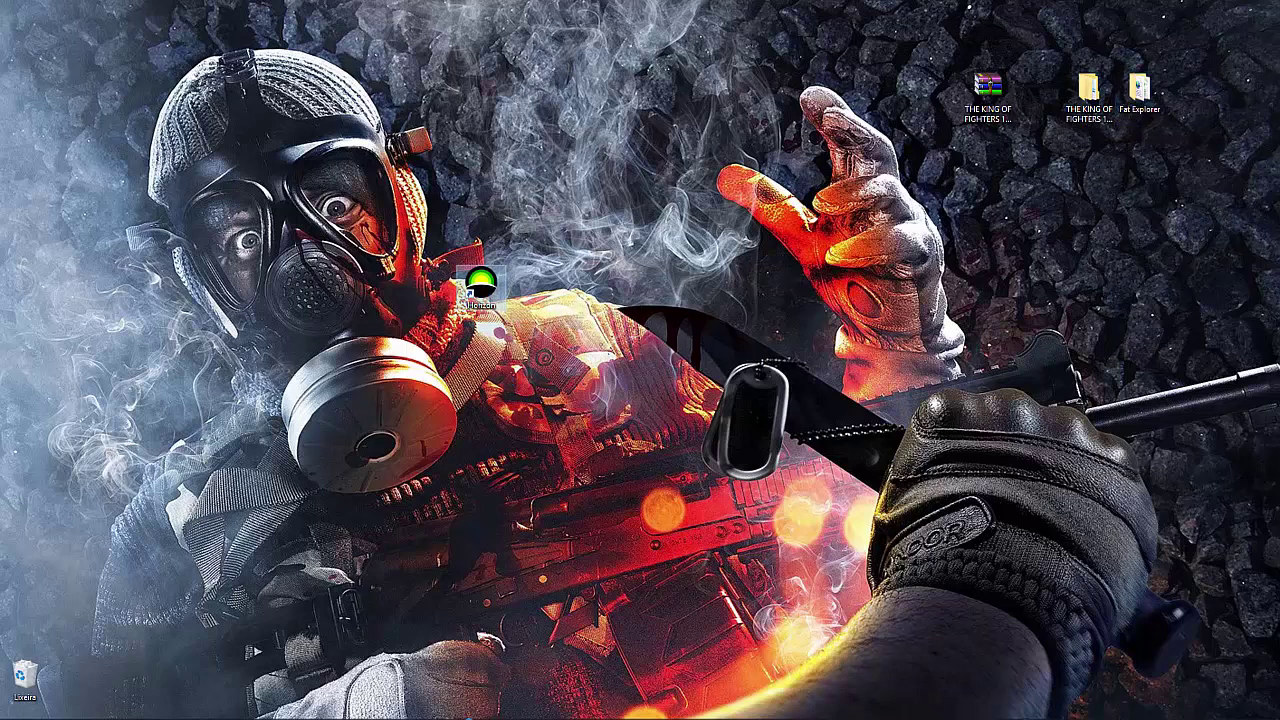
pyautogui.click(350, 708)
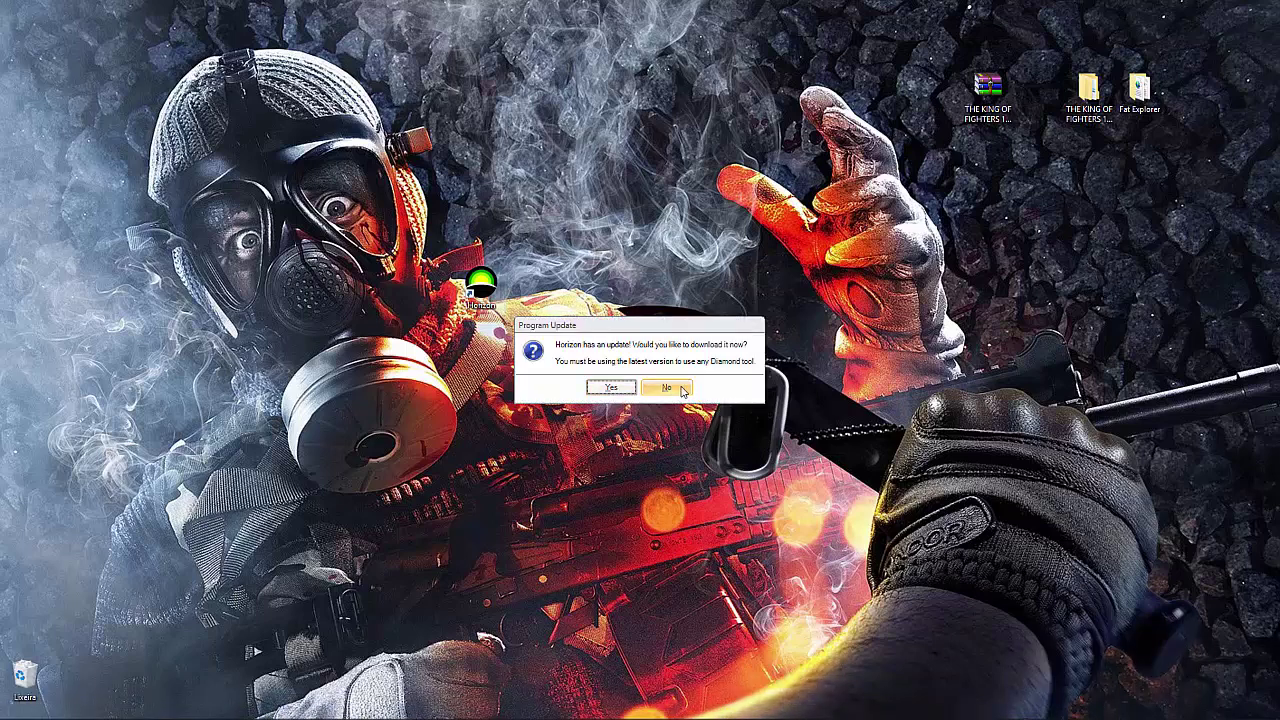
pyautogui.click(683, 389)
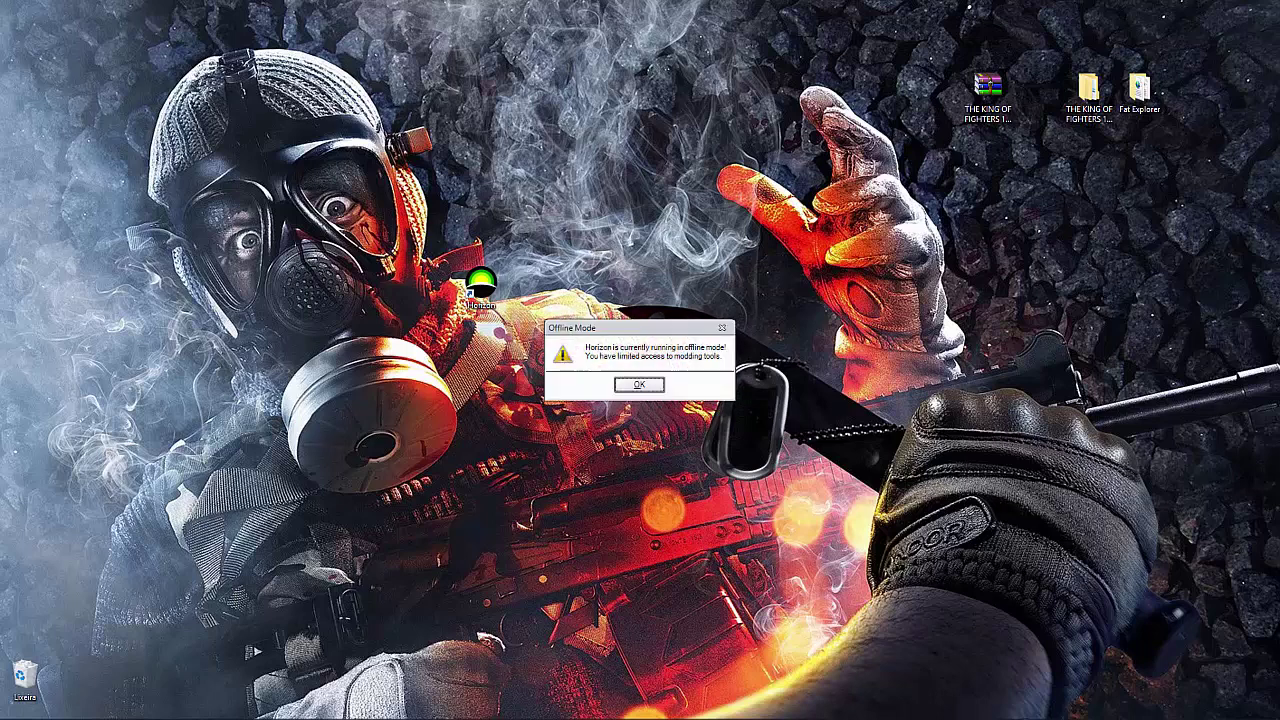
pyautogui.click(638, 385)
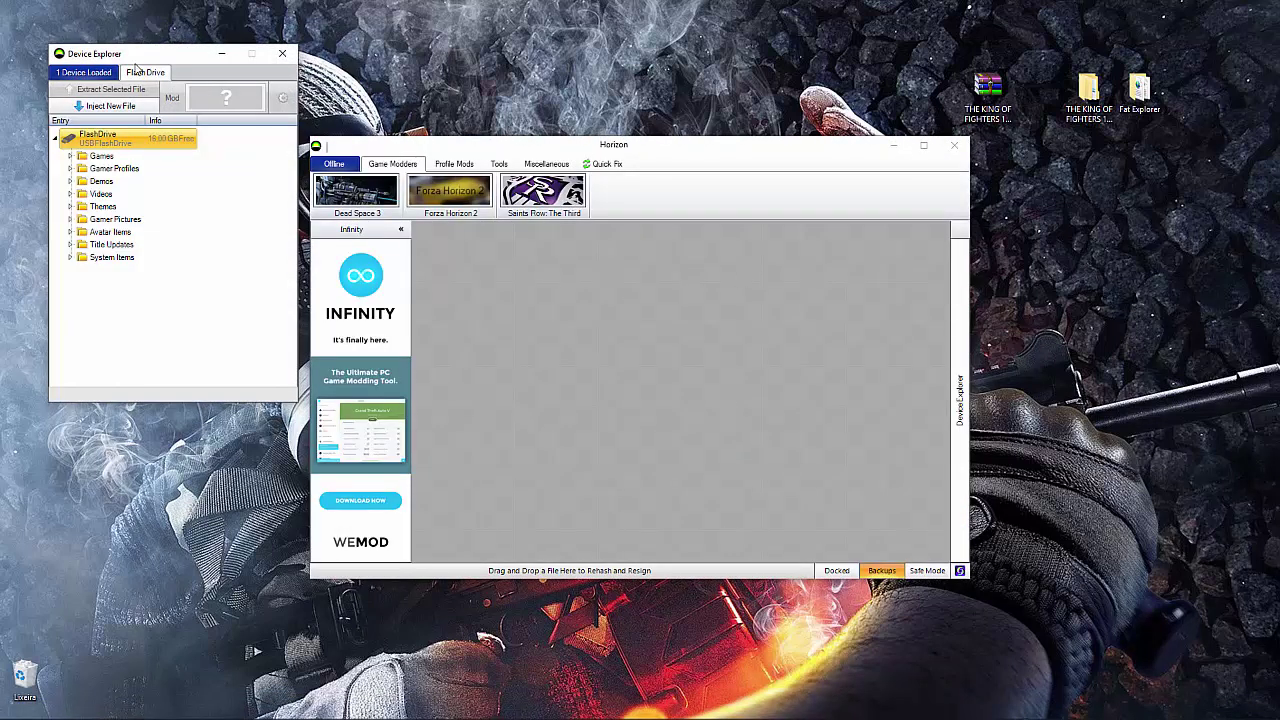
# - Close the floating Device Explorer, dock it inside the Horizon window and undock it again
pyautogui.click(282, 56)
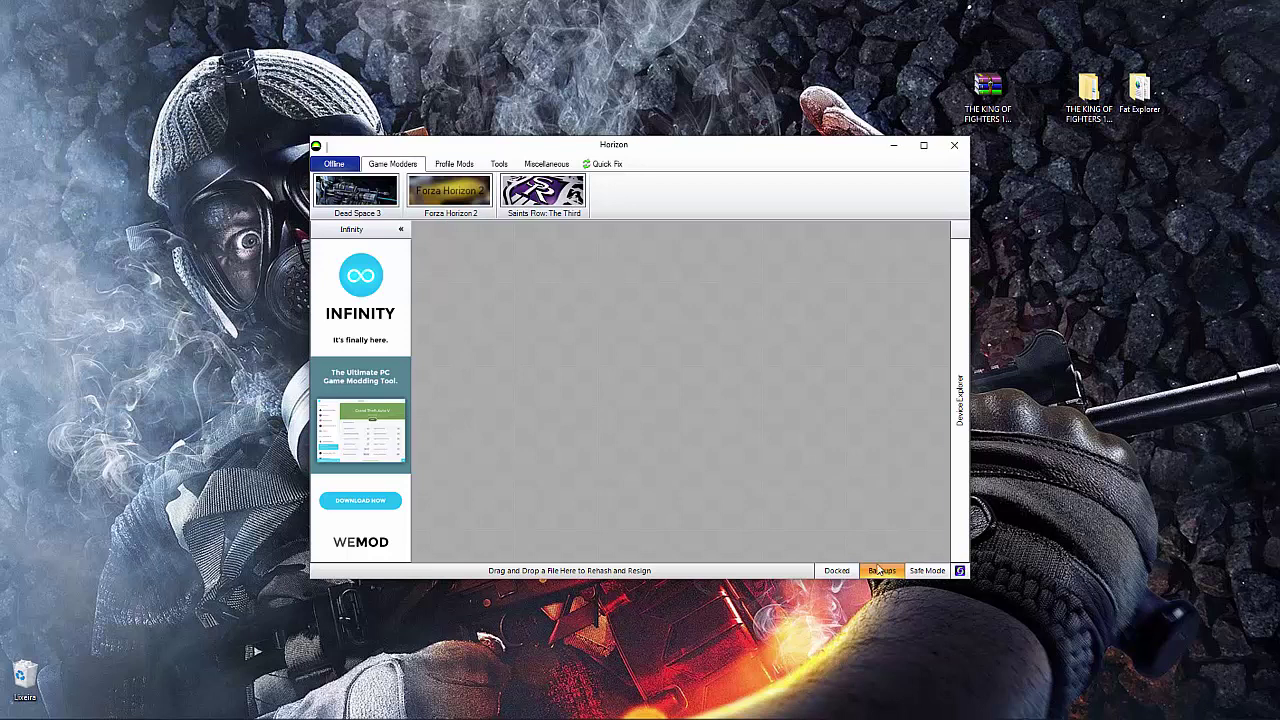
pyautogui.click(843, 572)
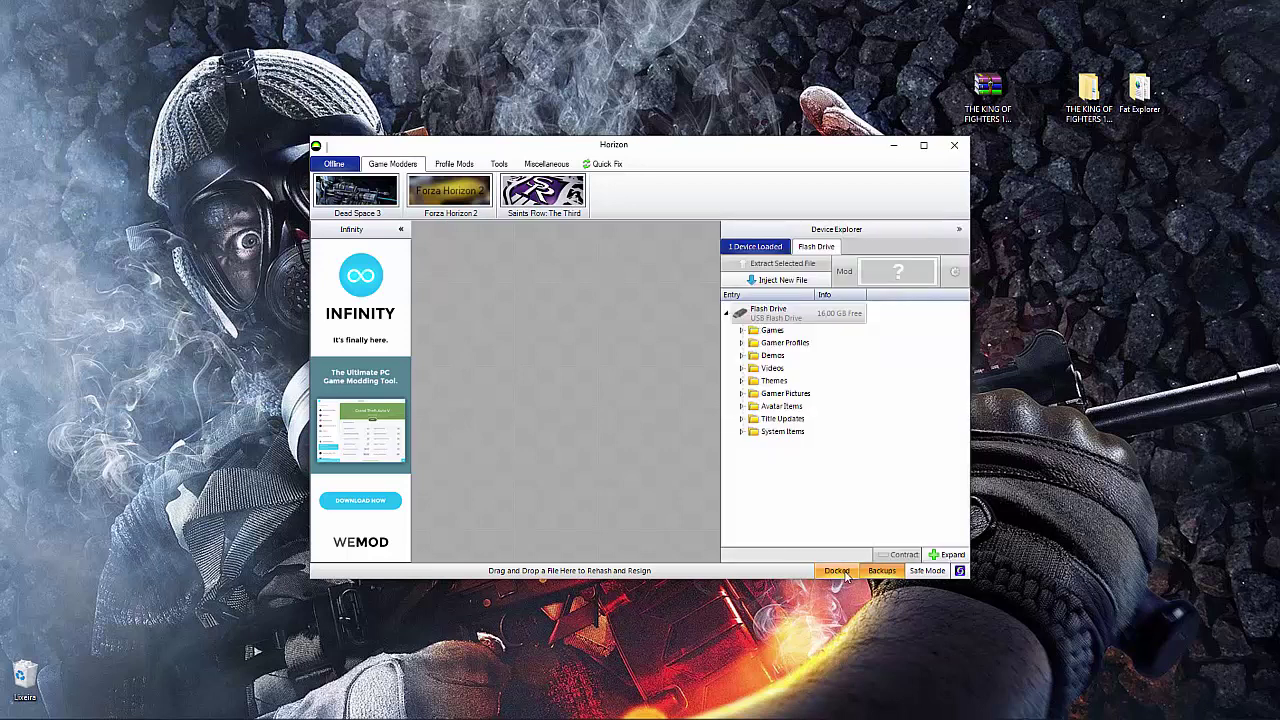
pyautogui.click(843, 572)
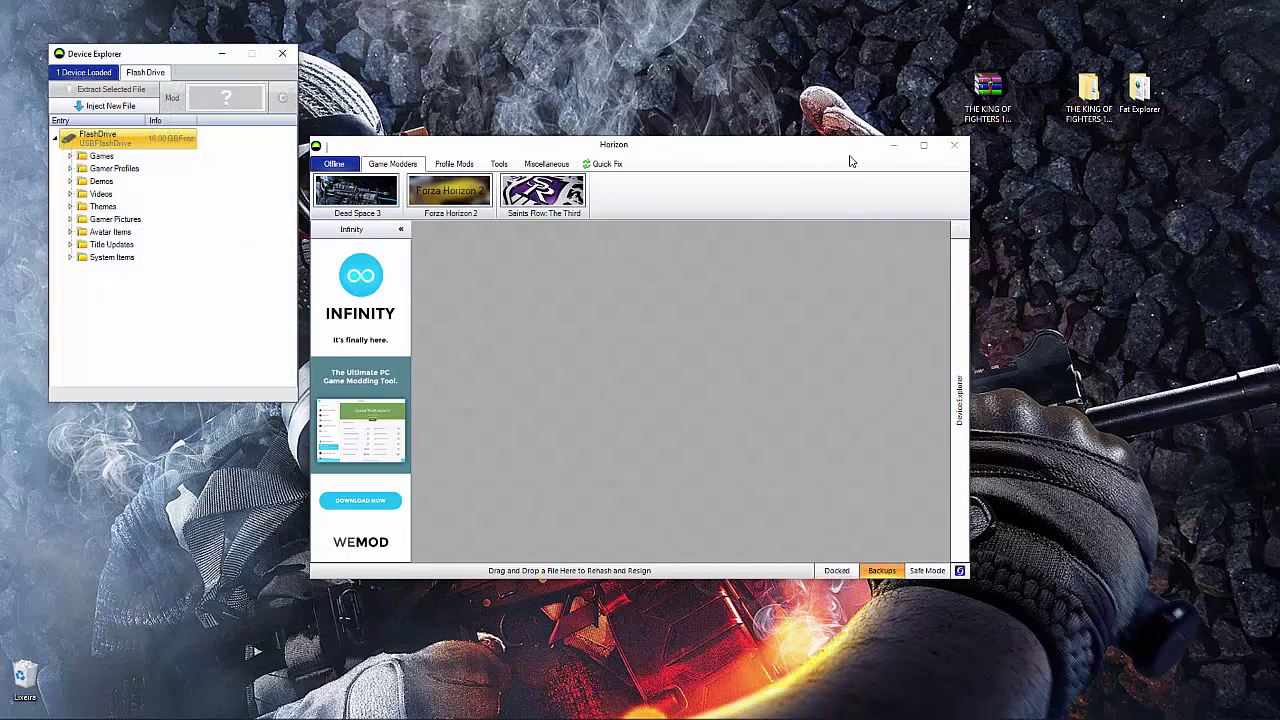
# - Minimize the main Horizon window and place the floating Device Explorer near the middle of the desktop
pyautogui.click(897, 146)
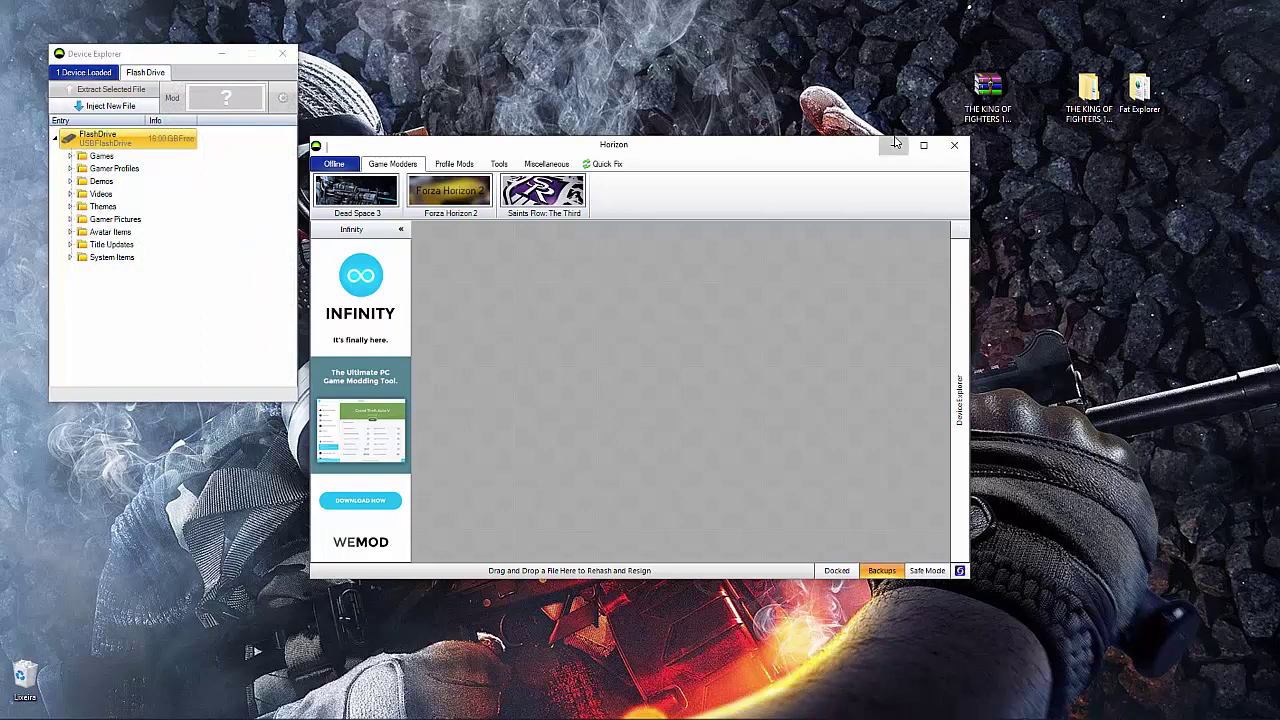
pyautogui.click(894, 145)
pyautogui.moveTo(157, 50); pyautogui.dragTo(617, 114)
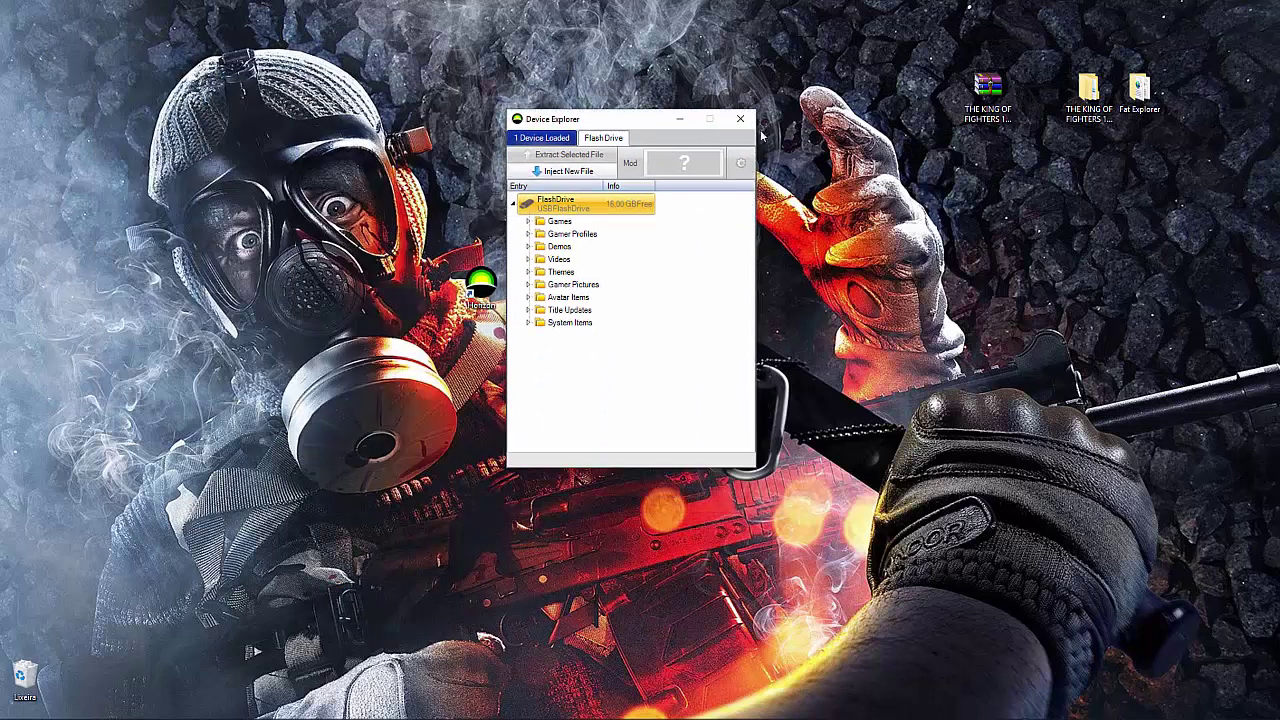
# - Open the extracted THE KING OF FIGHTERS 13 + DLCs folder and fit its narrowed window beside the Device Explorer
pyautogui.moveTo(1093, 93); pyautogui.dragTo(310, 213)
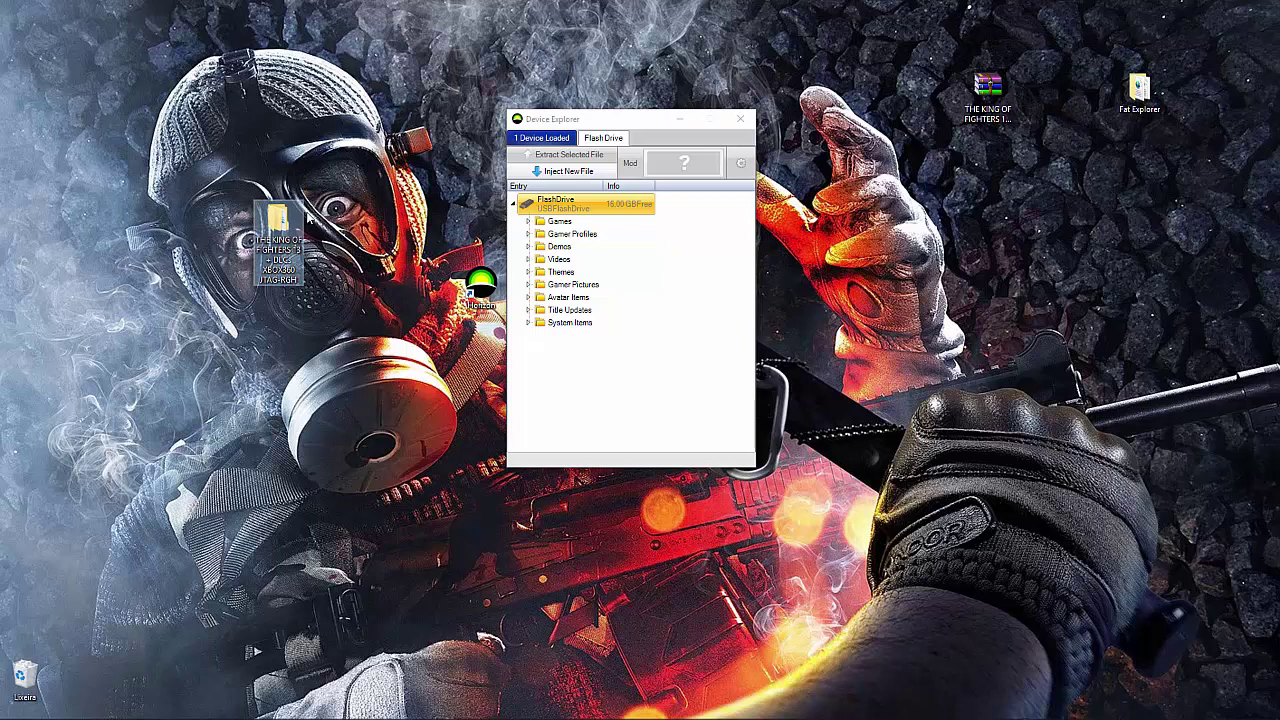
pyautogui.doubleClick(268, 221)
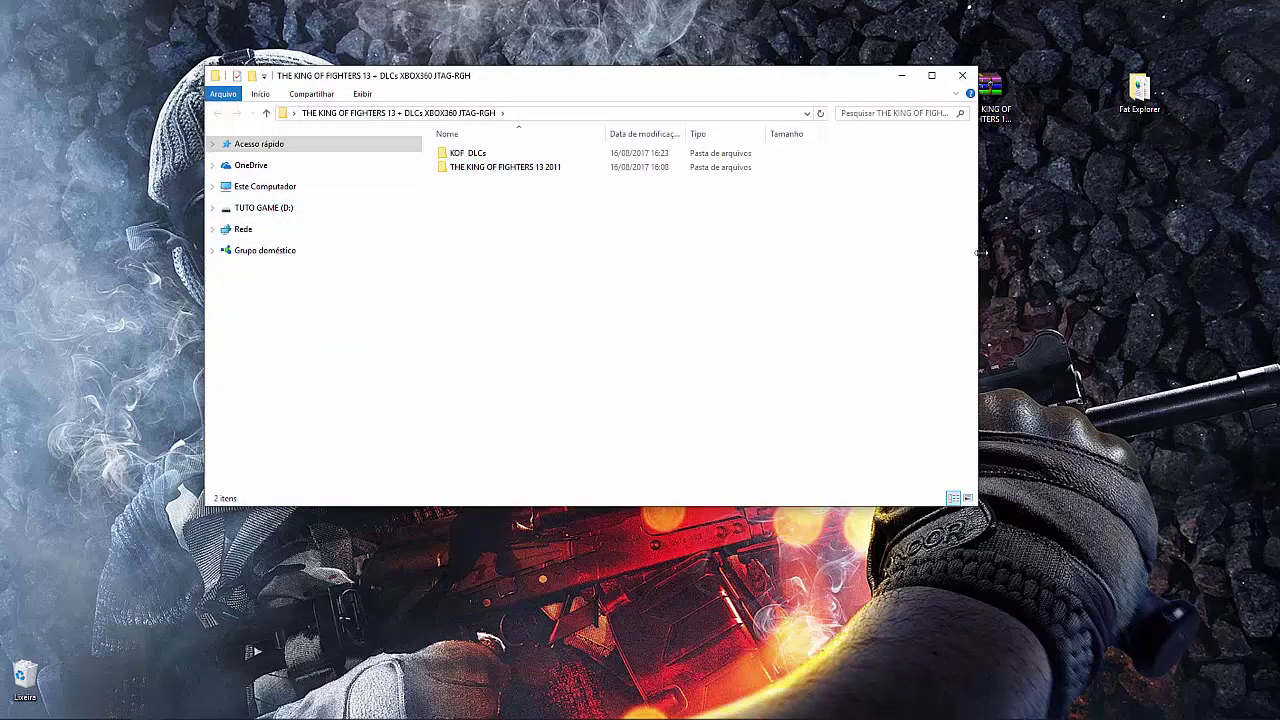
pyautogui.moveTo(975, 254); pyautogui.dragTo(582, 257)
pyautogui.moveTo(432, 89); pyautogui.dragTo(352, 129)
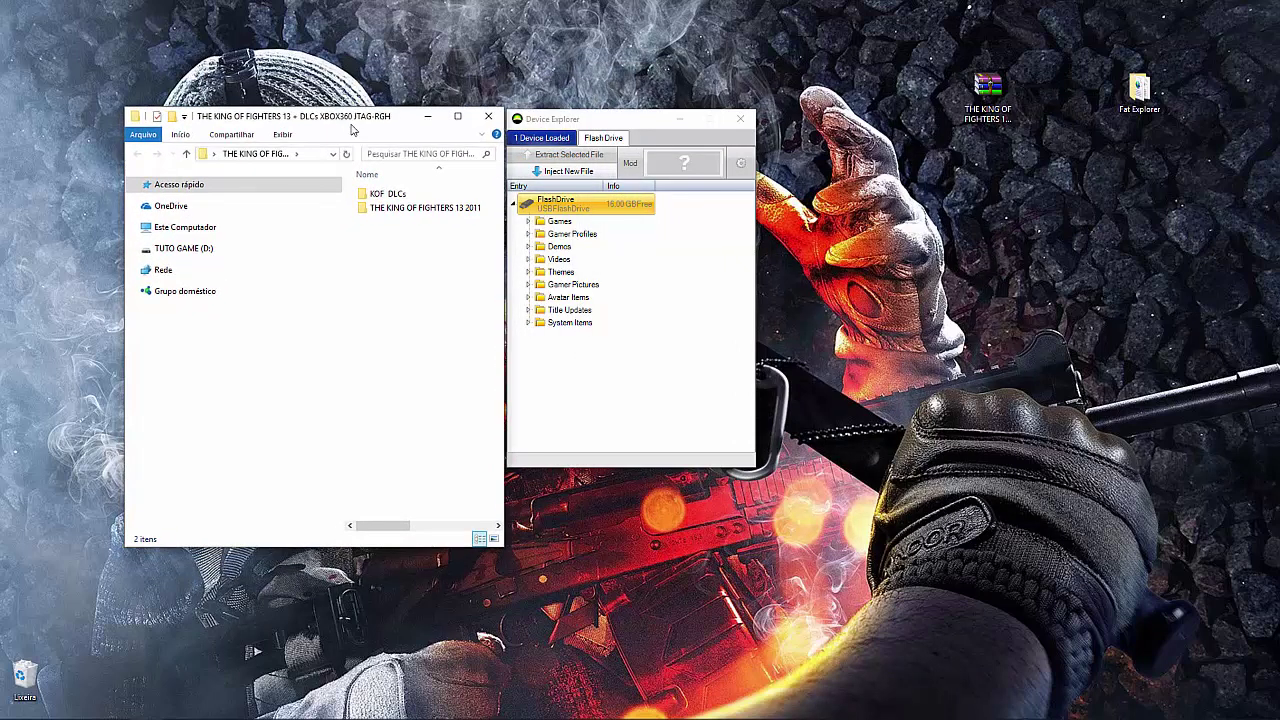
# - Transfer all eight files from the KOF DLCs folder to the flash drive in Device Explorer and close the folder window
pyautogui.doubleClick(388, 195)
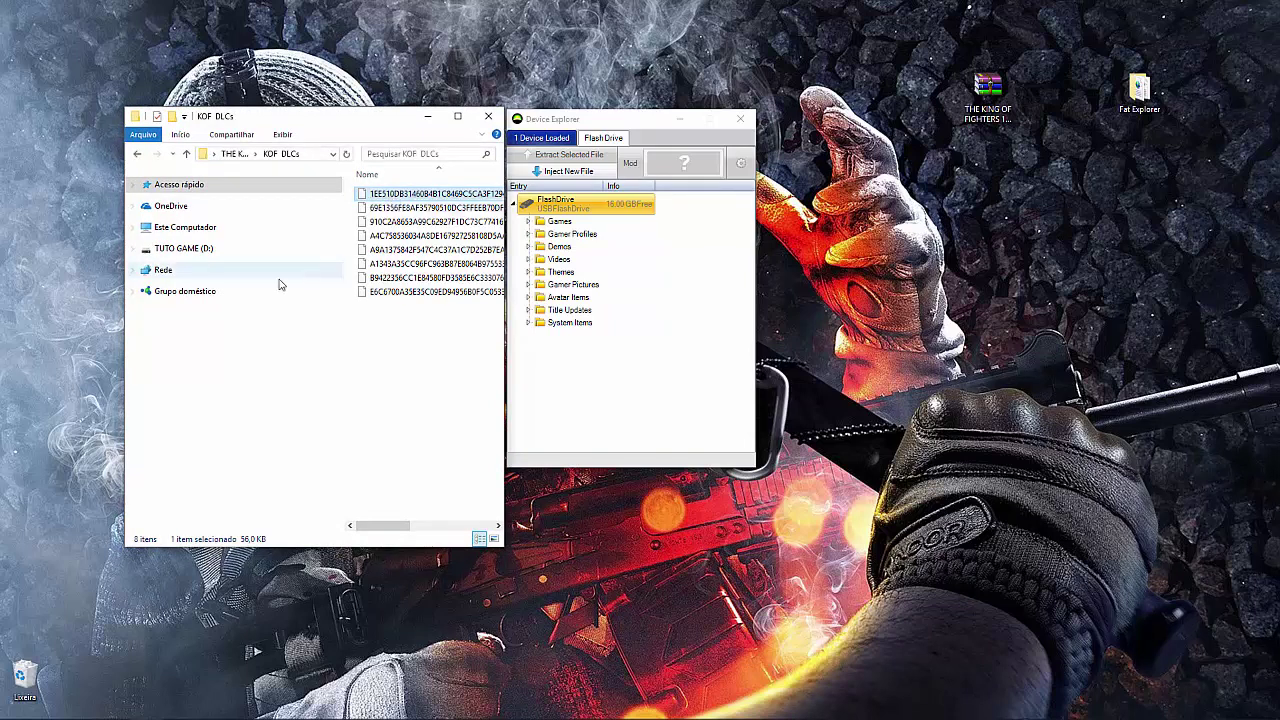
pyautogui.moveTo(122, 336); pyautogui.dragTo(36, 336)
pyautogui.moveTo(333, 333); pyautogui.dragTo(615, 422)
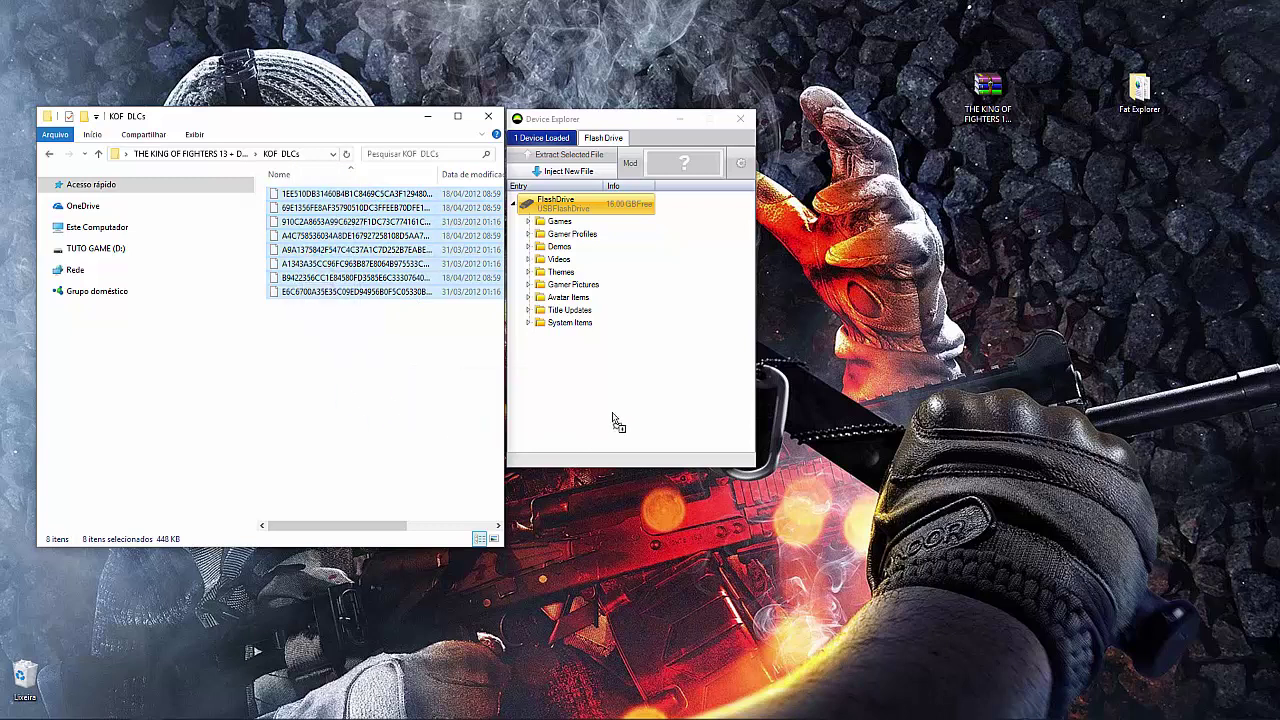
pyautogui.moveTo(481, 341); pyautogui.dragTo(585, 408)
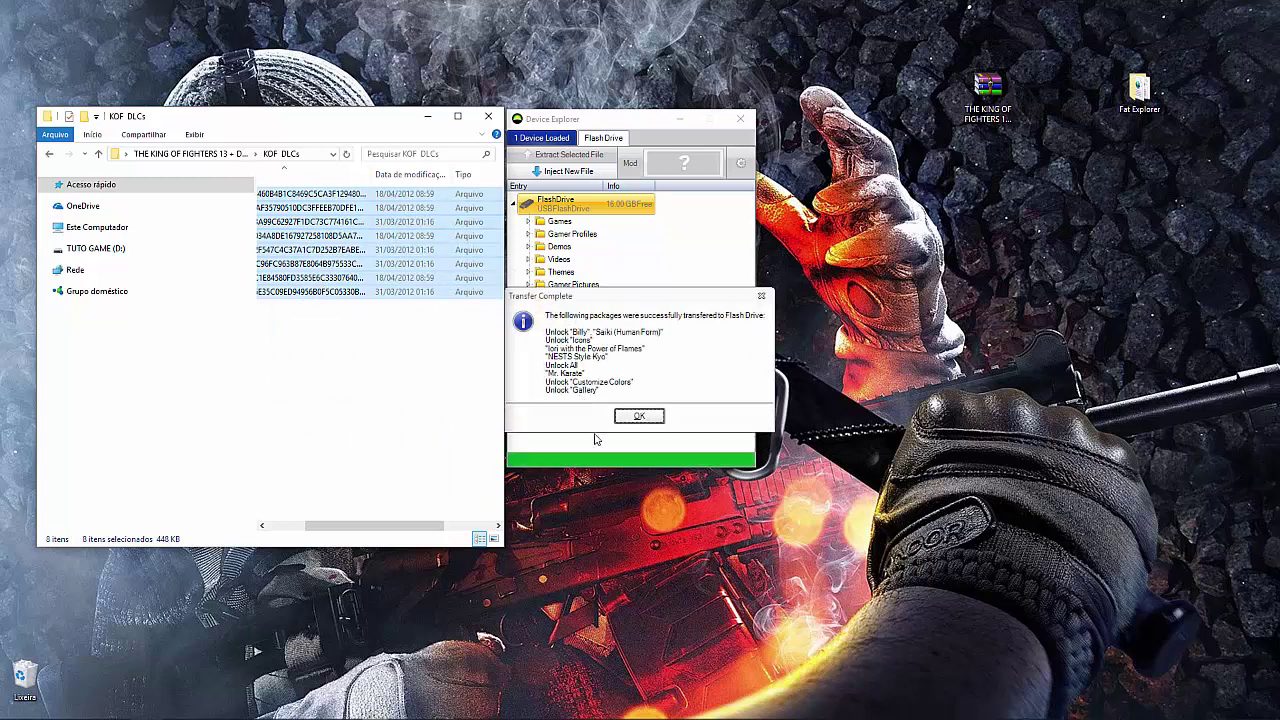
pyautogui.click(641, 416)
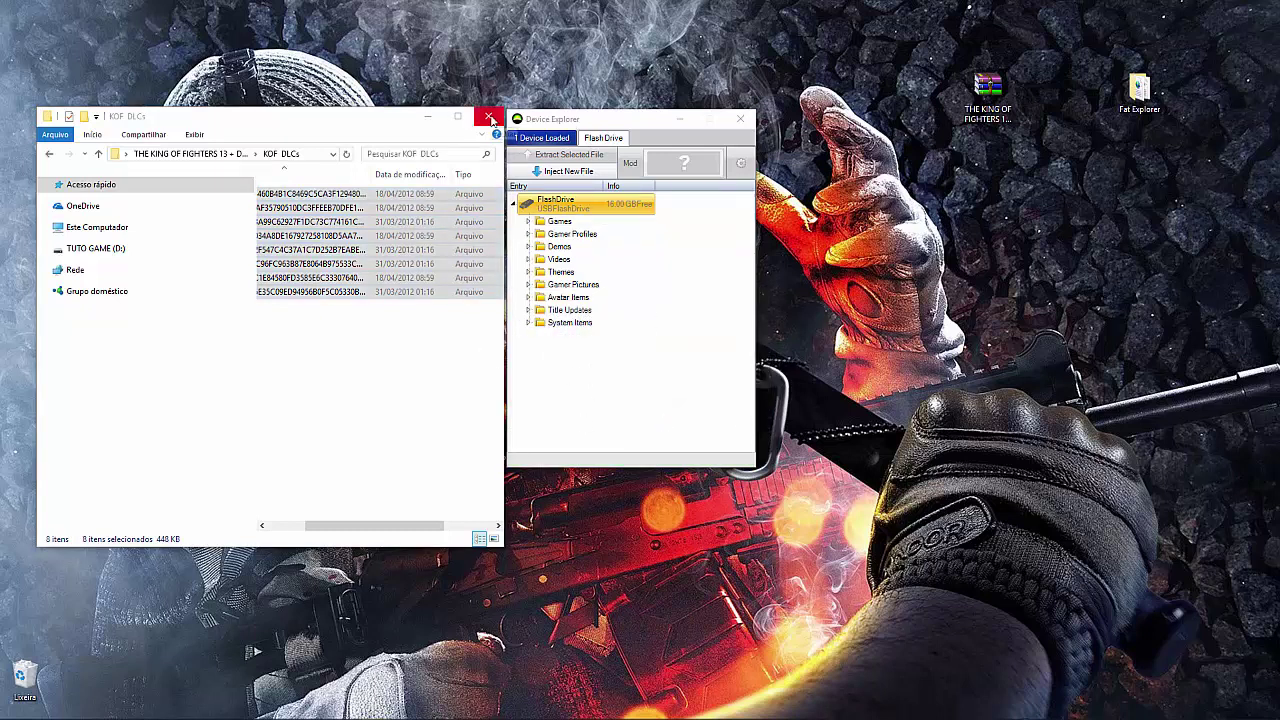
pyautogui.click(490, 118)
# - Examine the DLC packages stored under Games > THE KING OF FIGHTERS XIII on the flash drive and close the Device Explorer
pyautogui.click(529, 222)
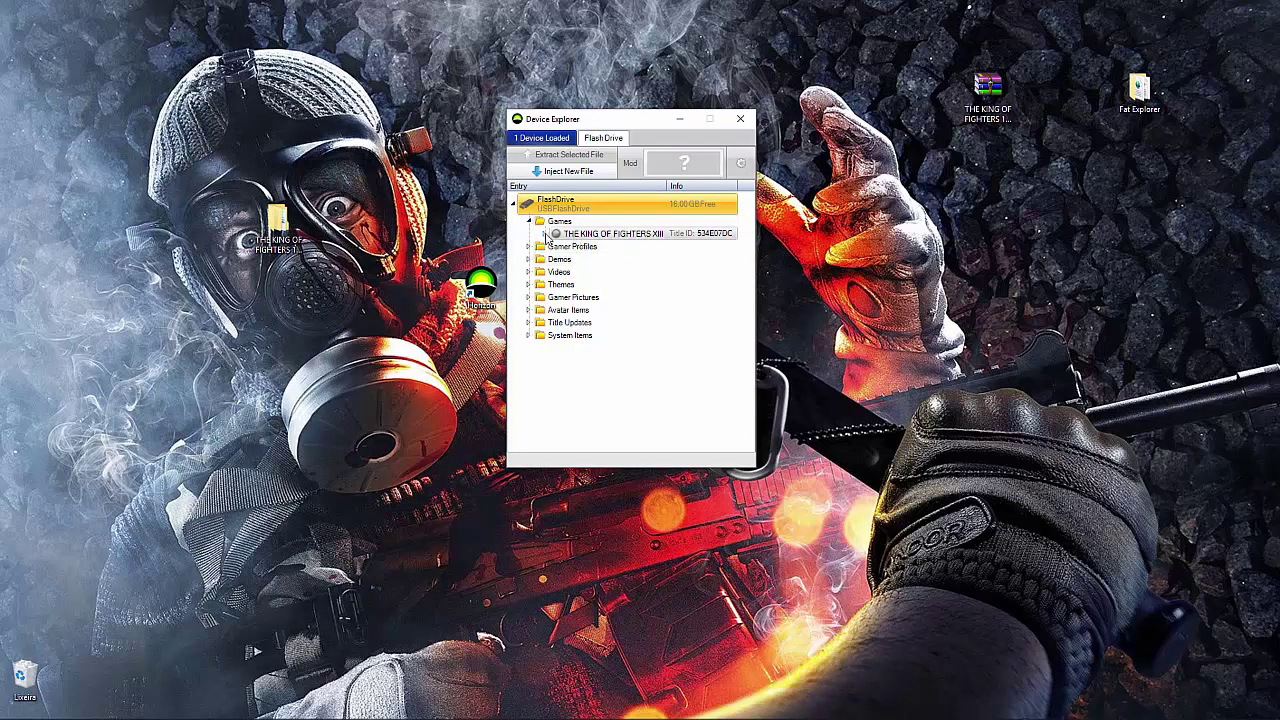
pyautogui.click(543, 234)
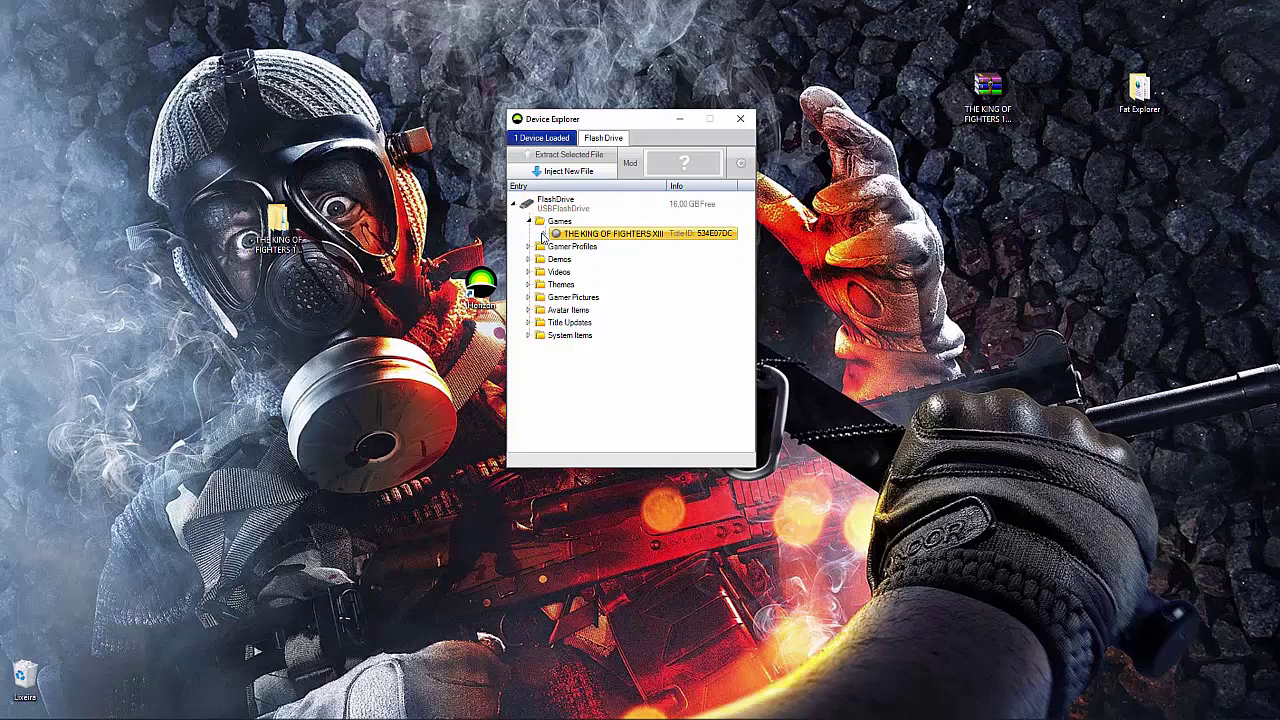
pyautogui.click(544, 234)
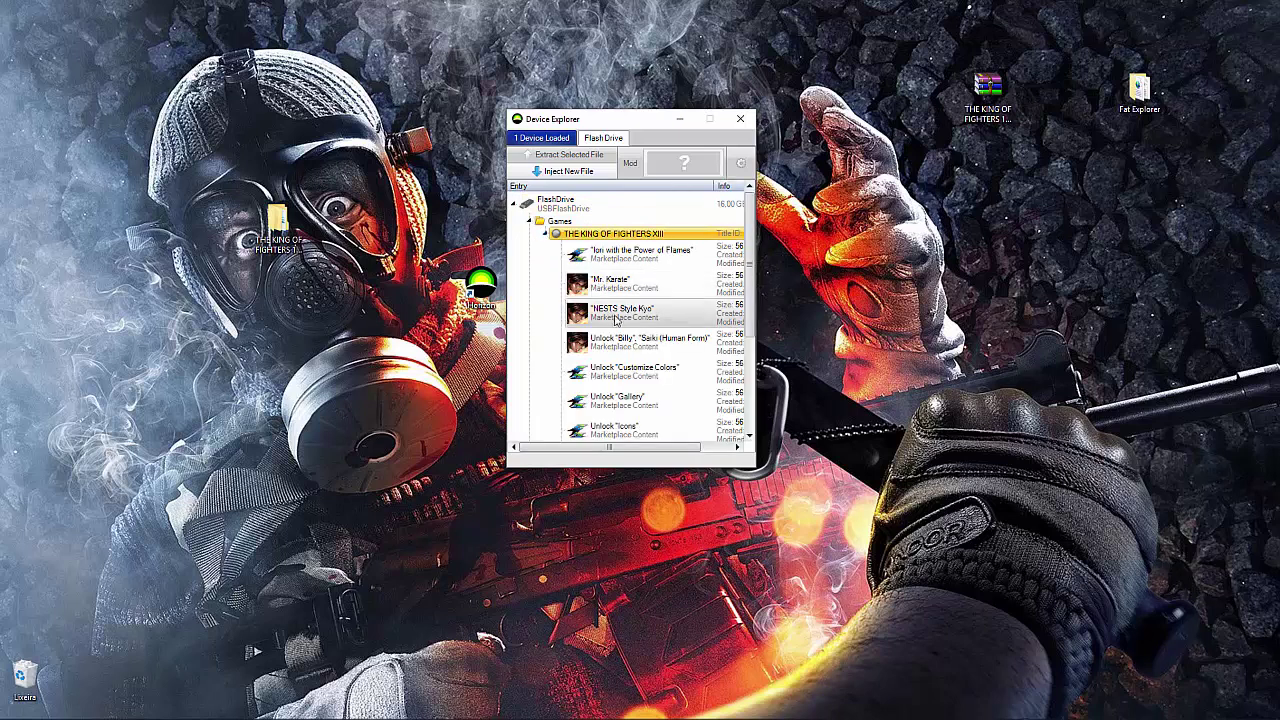
pyautogui.scroll(-2, 617, 343)
pyautogui.scroll(1, 617, 343)
pyautogui.scroll(1, 620, 343)
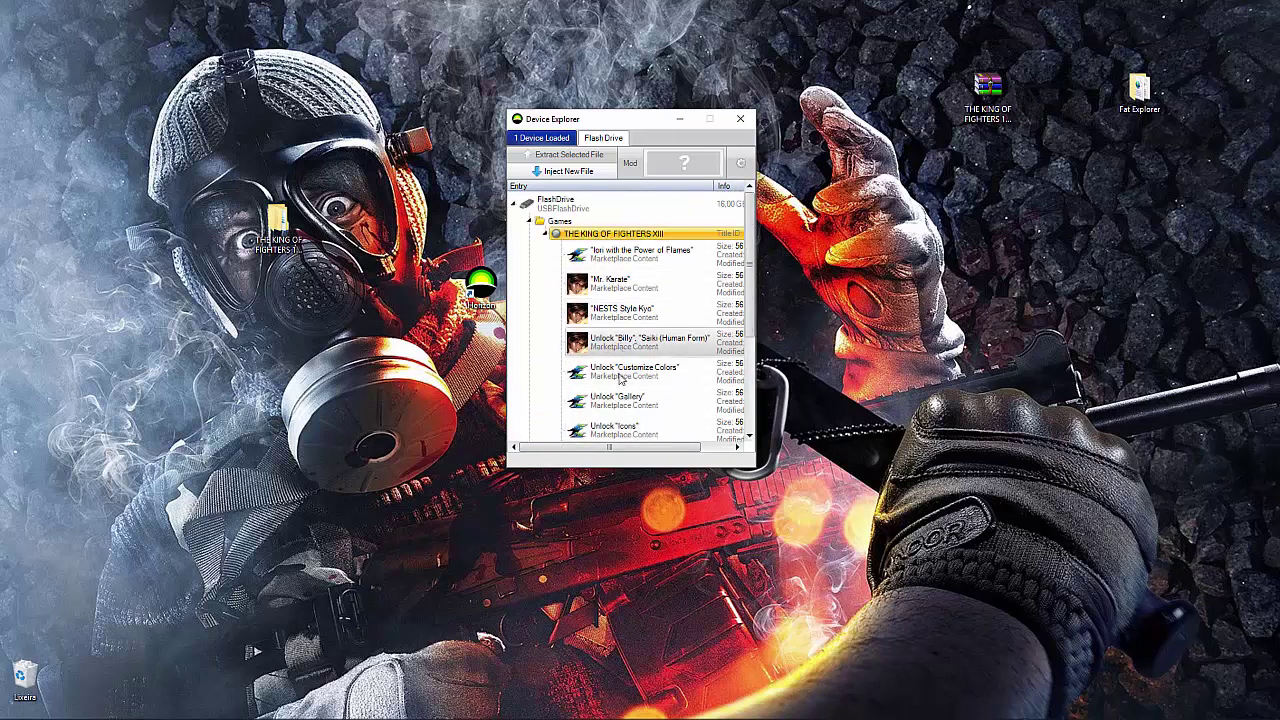
pyautogui.scroll(-1, 620, 360)
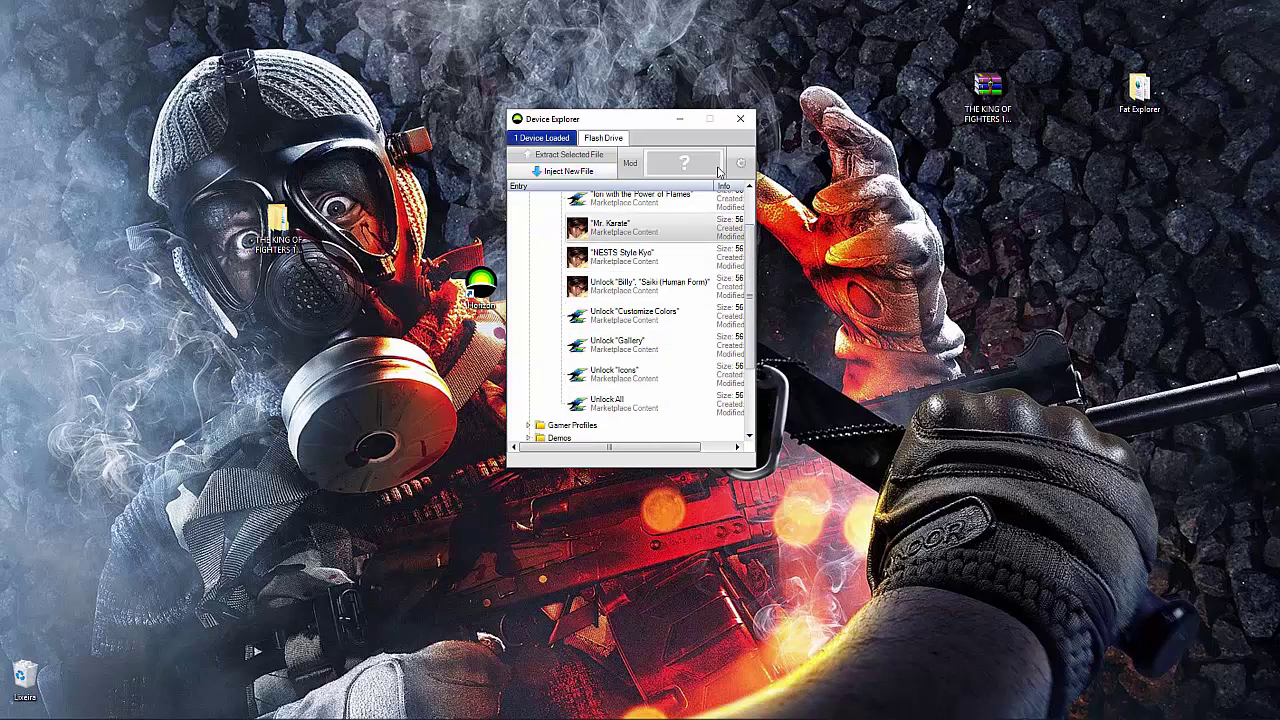
pyautogui.click(740, 119)
# - Line up the King of Fighters archive and game folder beside the Fat Explorer folder on the desktop
pyautogui.moveTo(743, 143); pyautogui.dragTo(1088, 92)
pyautogui.moveTo(936, 95); pyautogui.dragTo(1025, 88)
pyautogui.click(1040, 246)
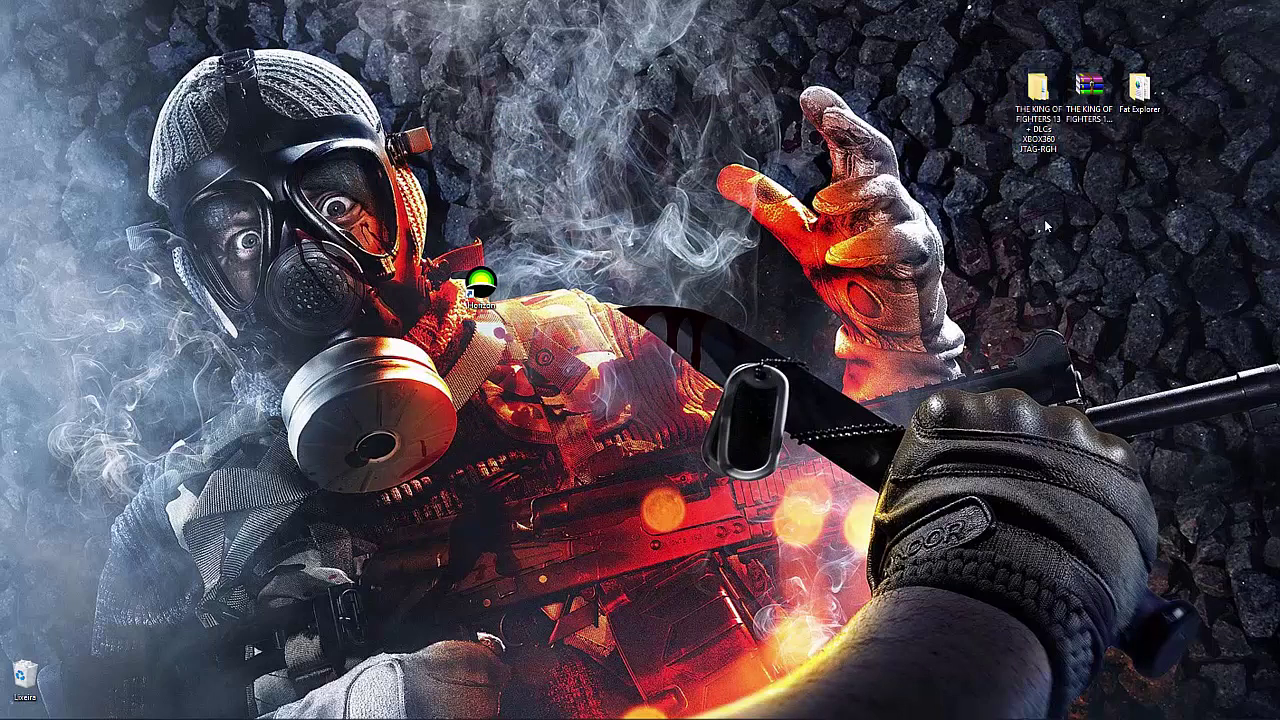
pyautogui.moveTo(982, 241); pyautogui.dragTo(1160, 80)
pyautogui.moveTo(310, 712)
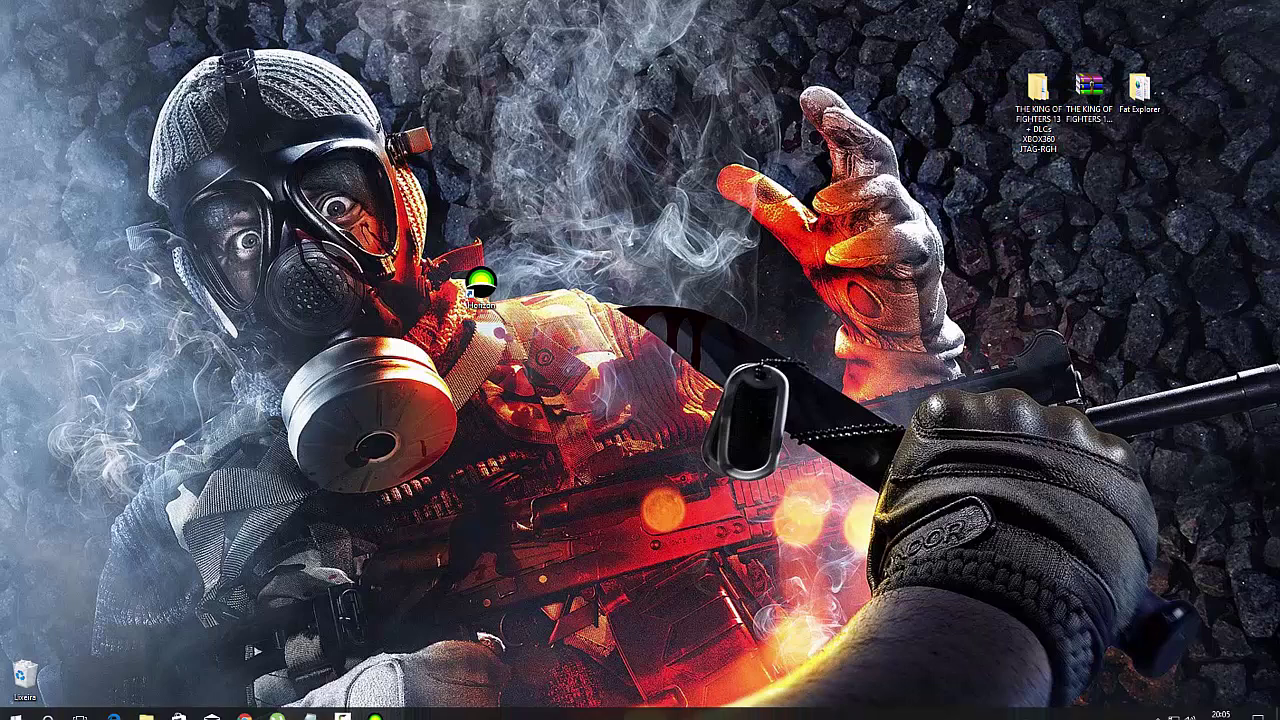
pyautogui.click(342, 707)
pyautogui.moveTo(336, 126); pyautogui.dragTo(686, 477)
pyautogui.click(342, 707)
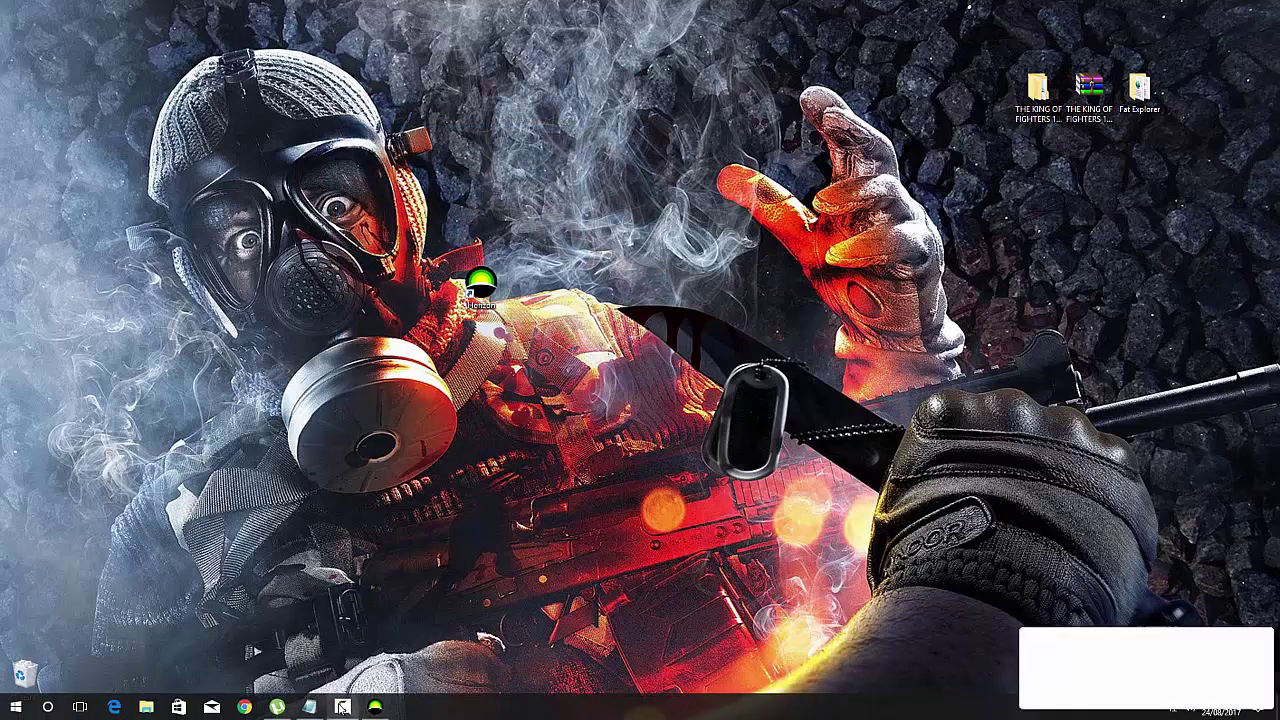
pyautogui.click(342, 707)
# - Switch to the Notepad note and read its lines on moving the DLCs and copying the game, highlighting them one by one
pyautogui.click(309, 707)
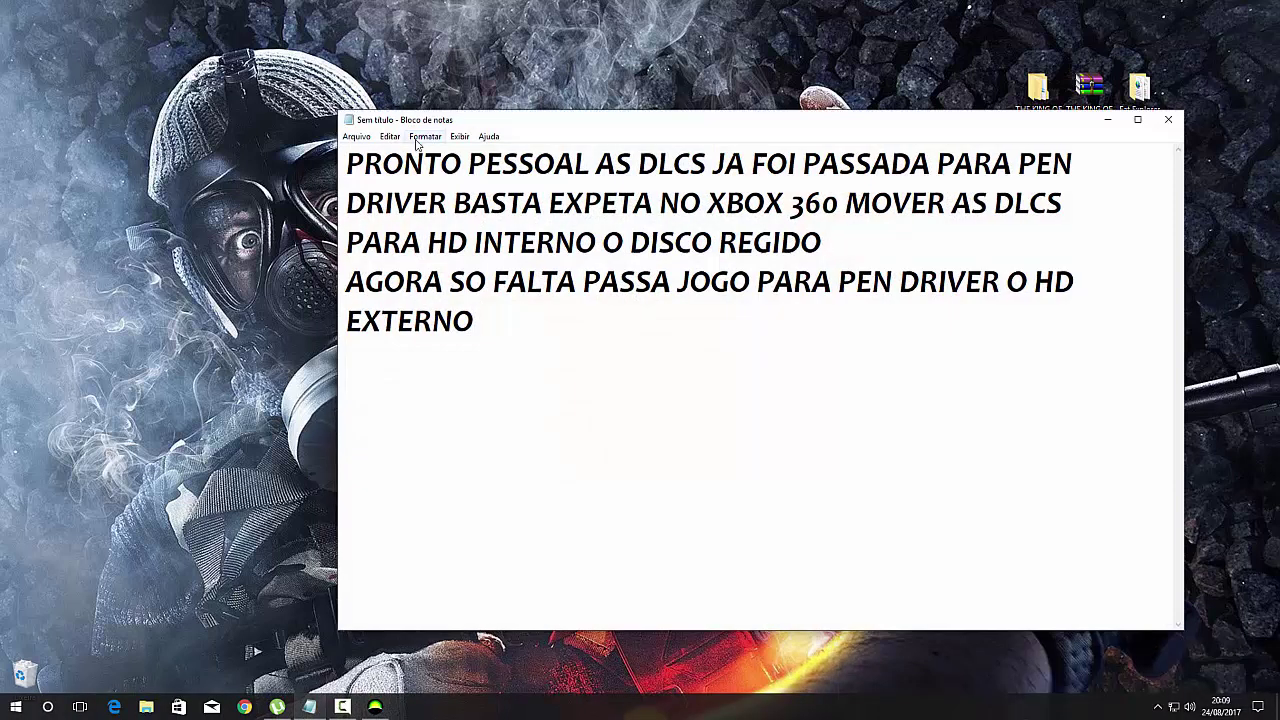
pyautogui.moveTo(347, 163); pyautogui.dragTo(1076, 156)
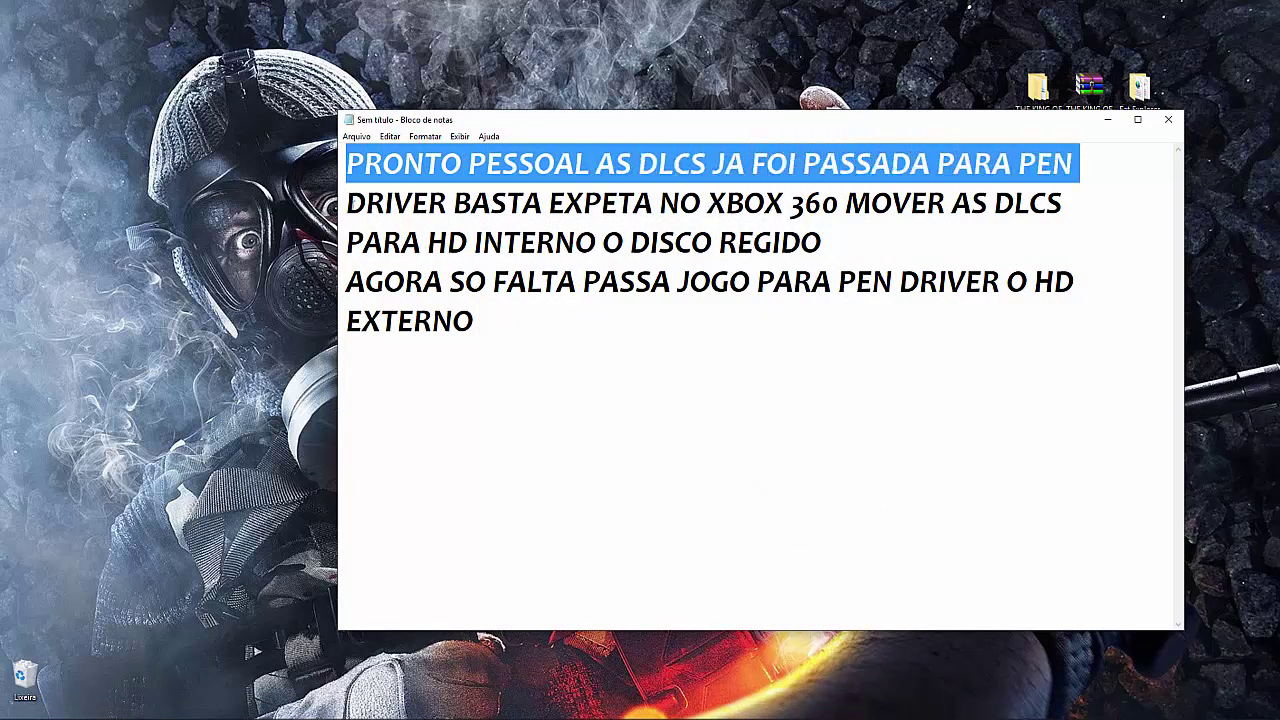
pyautogui.moveTo(347, 203); pyautogui.dragTo(1060, 203)
pyautogui.moveTo(346, 244); pyautogui.dragTo(833, 241)
pyautogui.moveTo(346, 282); pyautogui.dragTo(1073, 289)
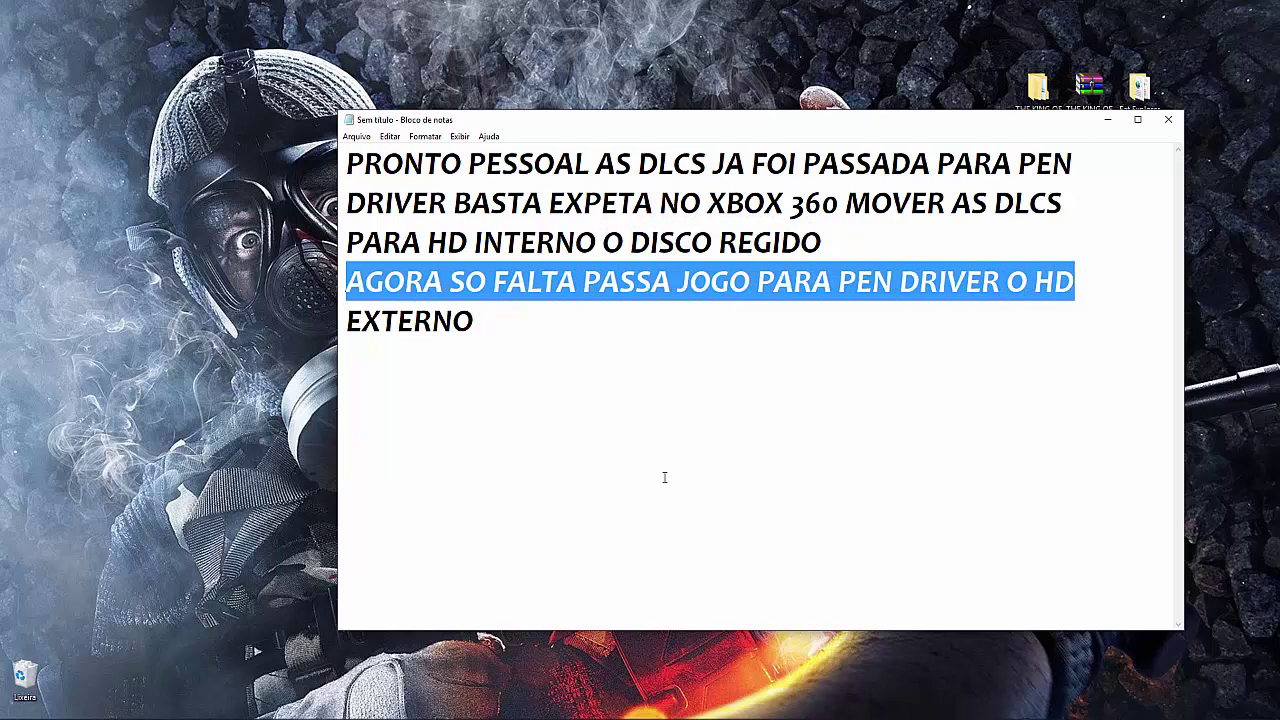
pyautogui.click(340, 314)
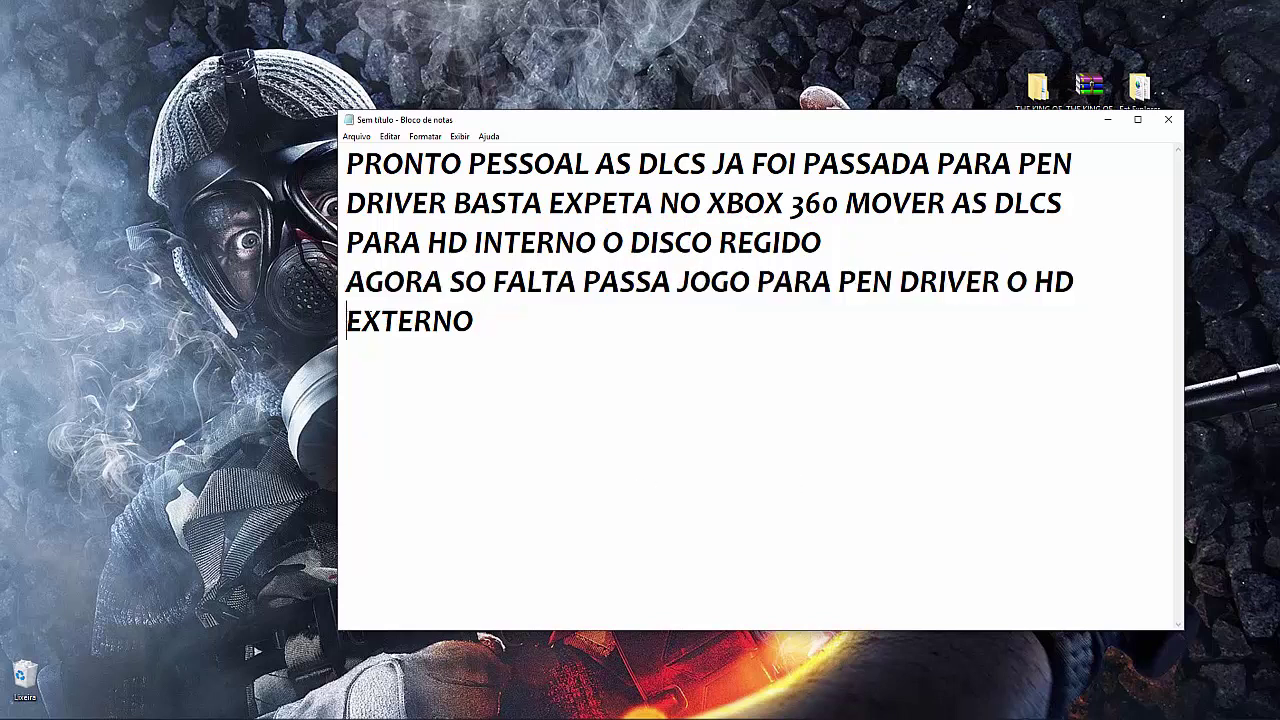
# - Highlight the note's last word, EXTERNO, and minimize the Notepad window to return to the desktop
pyautogui.doubleClick(462, 305)
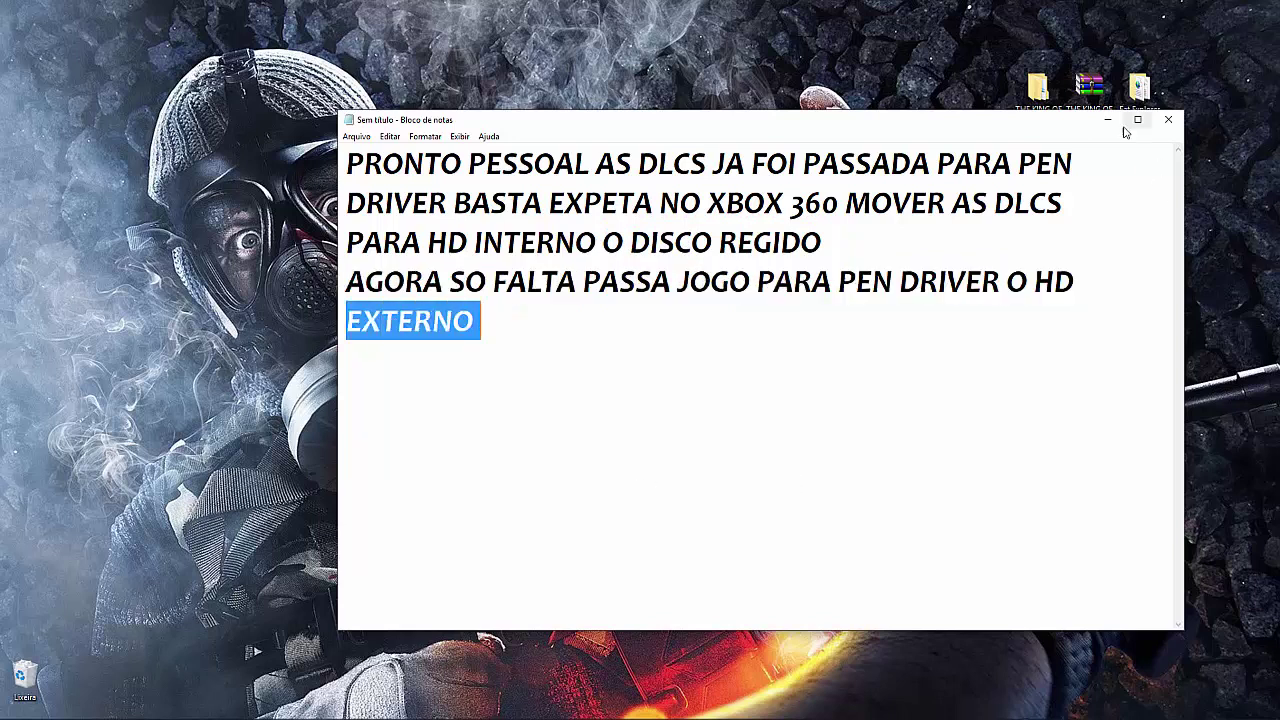
pyautogui.click(1108, 120)
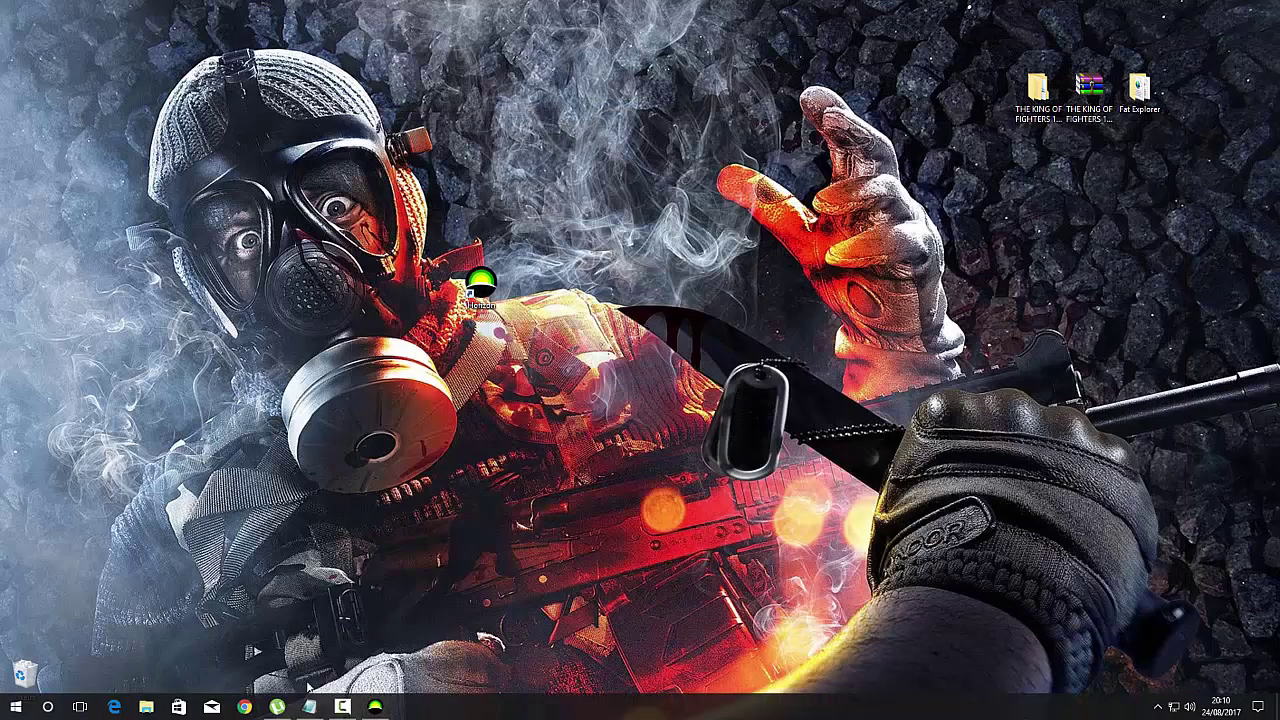
pyautogui.click(342, 707)
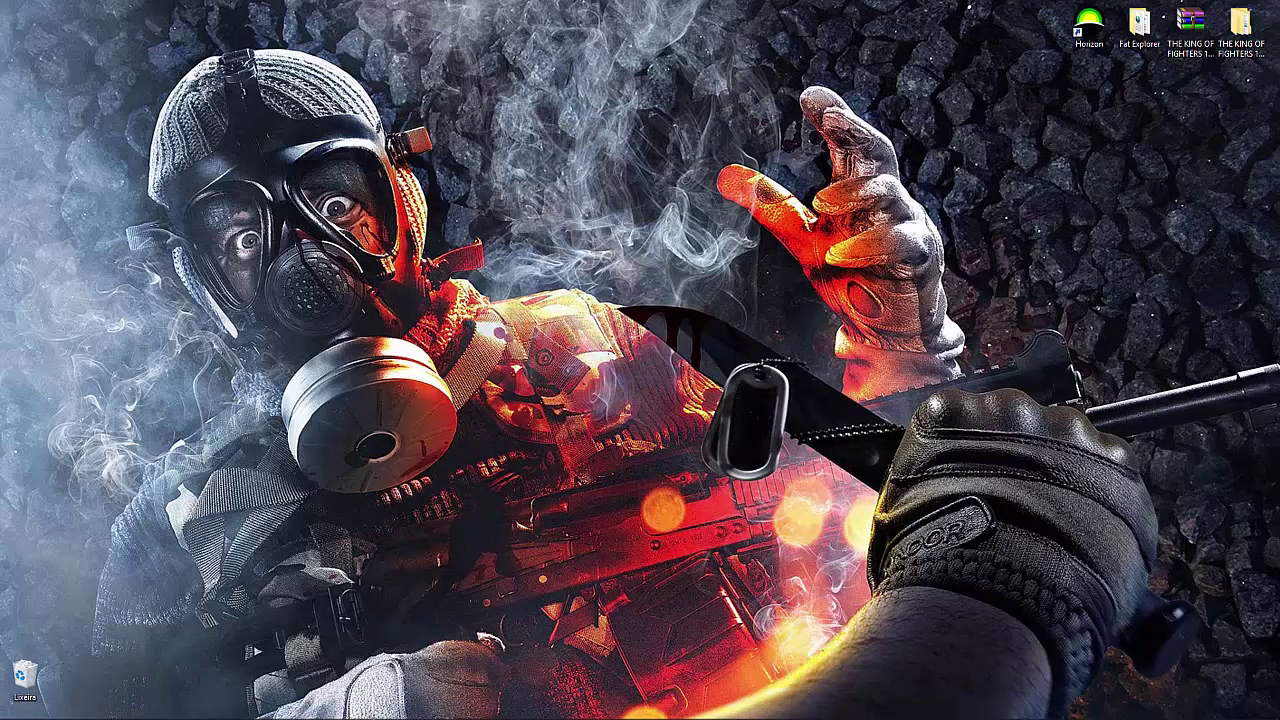
# - Open the TUTO GAME (D:) drive in File Explorer and place the King of Fighters desktop folder beside its window
pyautogui.moveTo(245, 712)
pyautogui.click(147, 706)
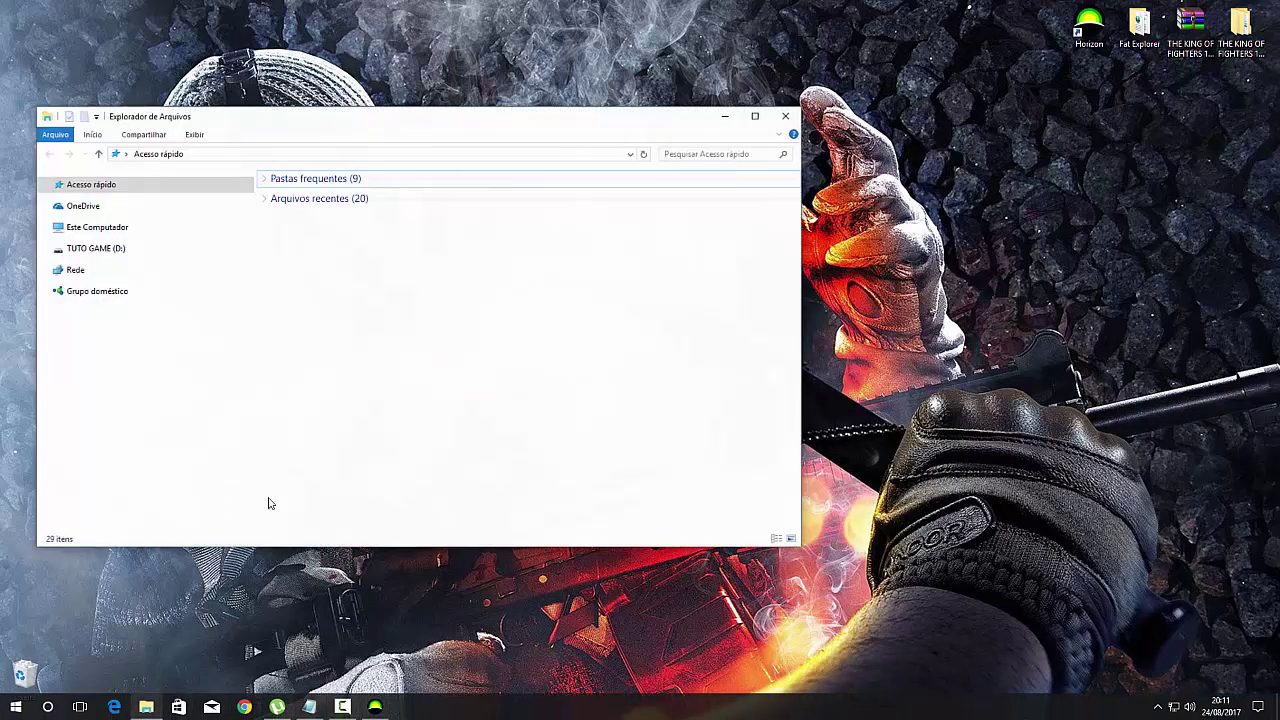
pyautogui.click(85, 228)
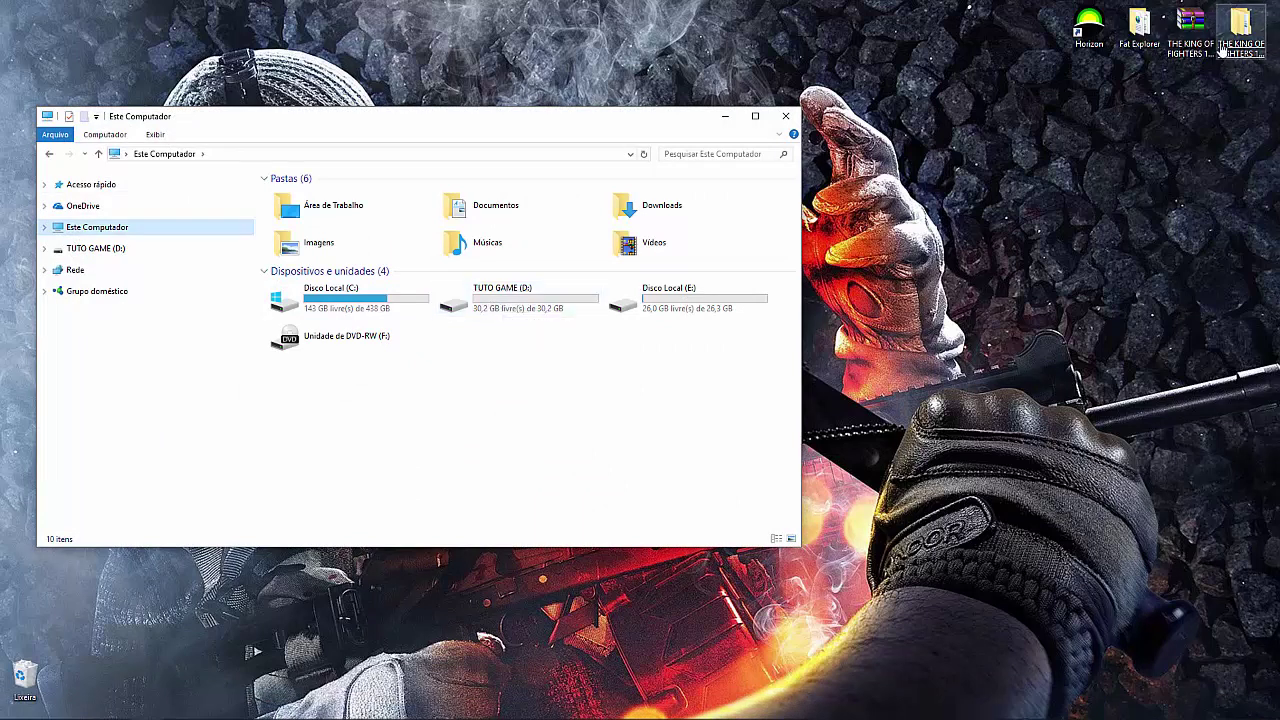
pyautogui.moveTo(1238, 54); pyautogui.dragTo(998, 338)
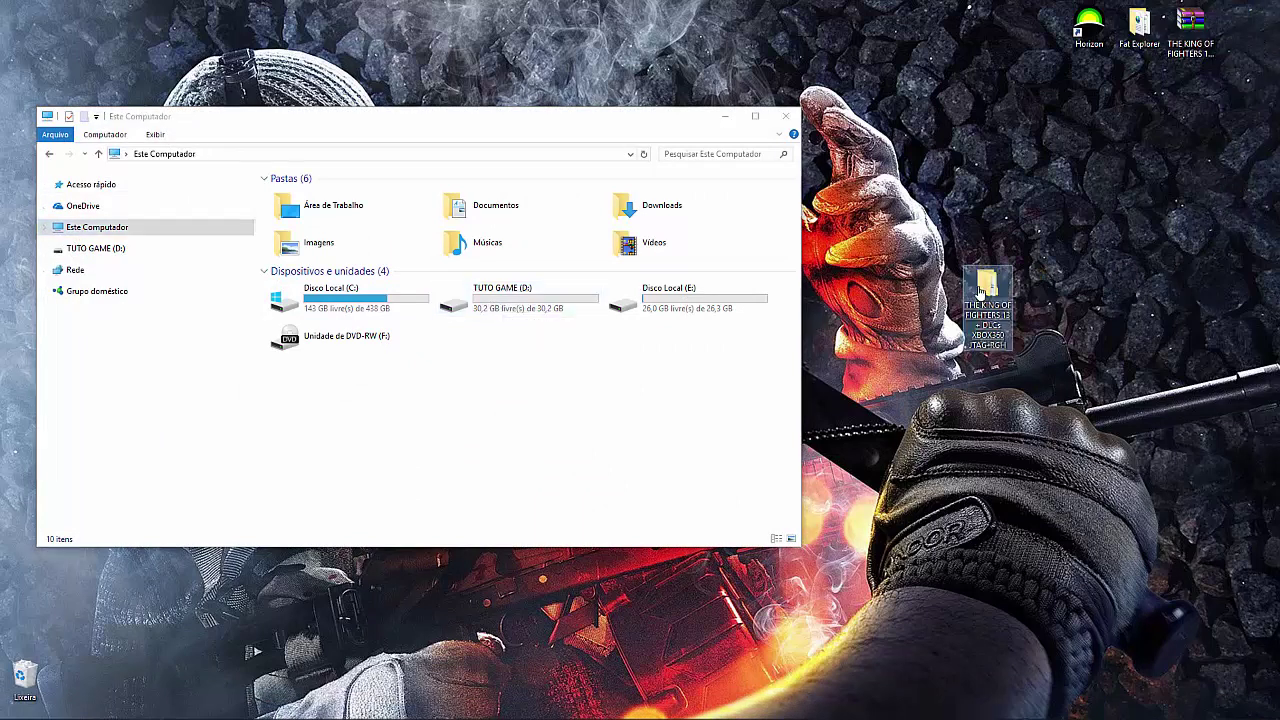
pyautogui.doubleClick(491, 298)
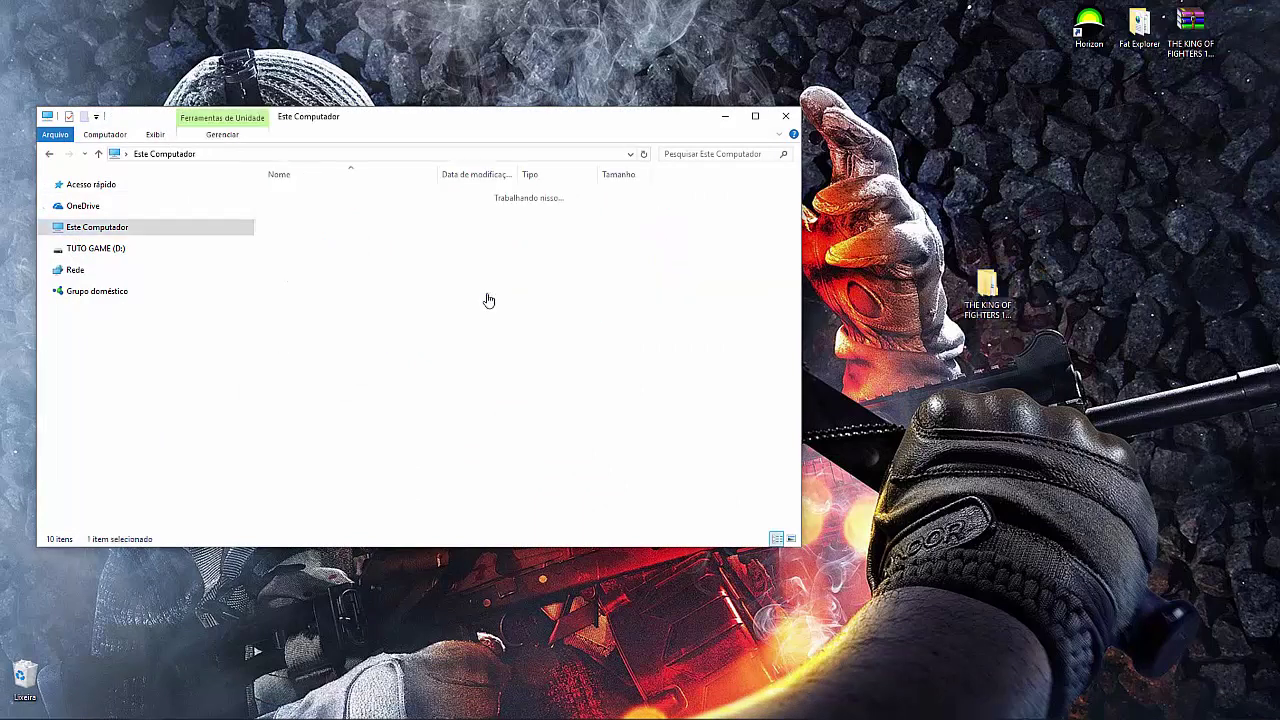
# - Copy the THE KING OF FIGHTERS 13 2011 folder from the desktop game folder to the TUTO GAME (D:) drive
pyautogui.doubleClick(983, 287)
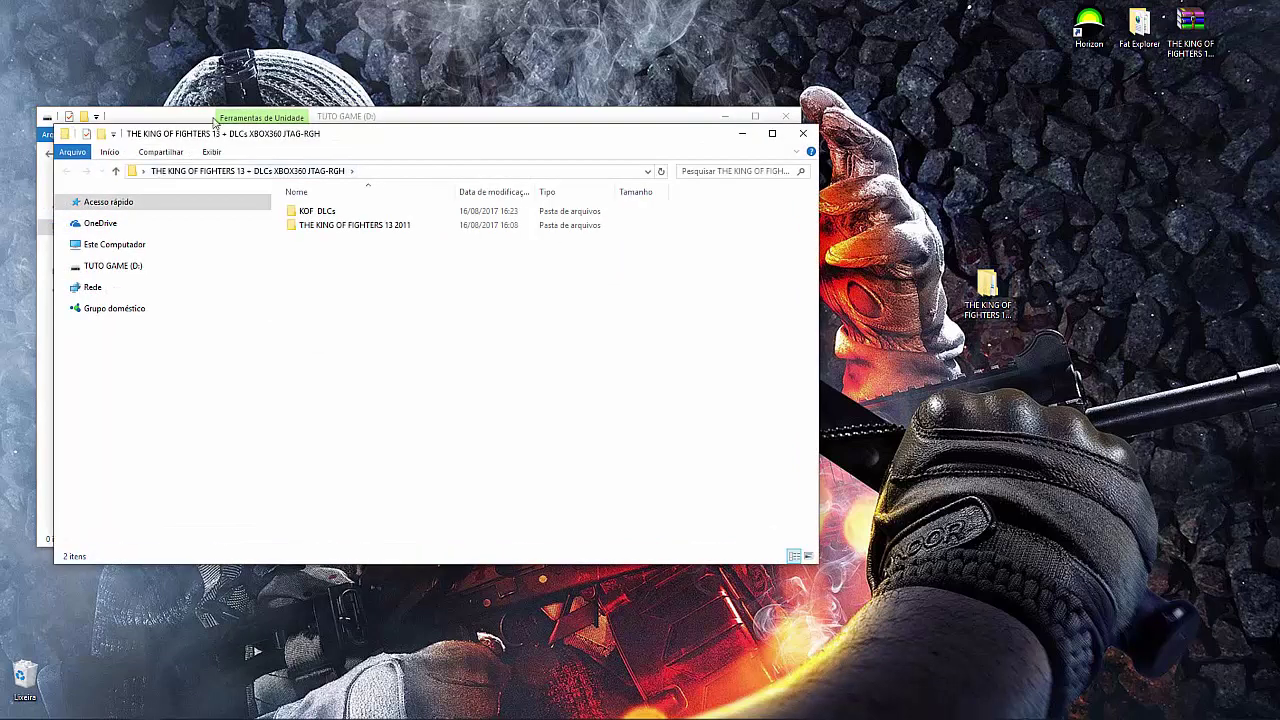
pyautogui.moveTo(583, 133); pyautogui.dragTo(1096, 221)
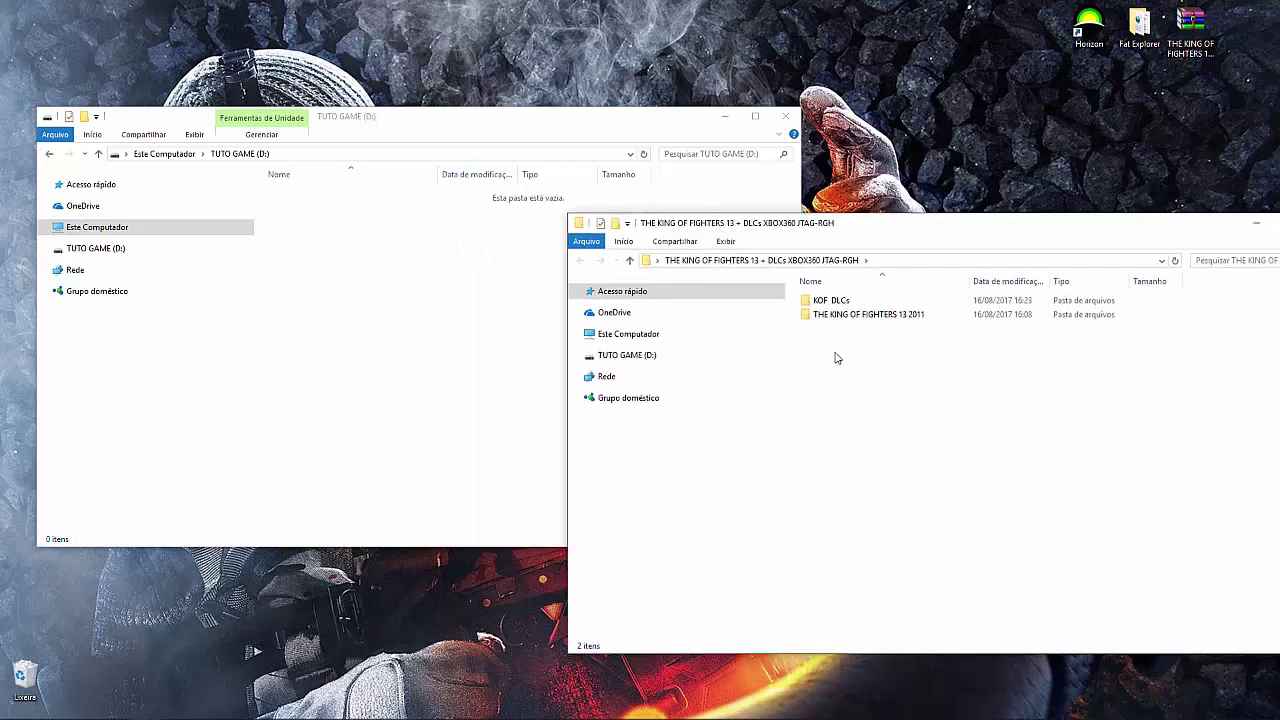
pyautogui.moveTo(848, 312); pyautogui.dragTo(342, 338)
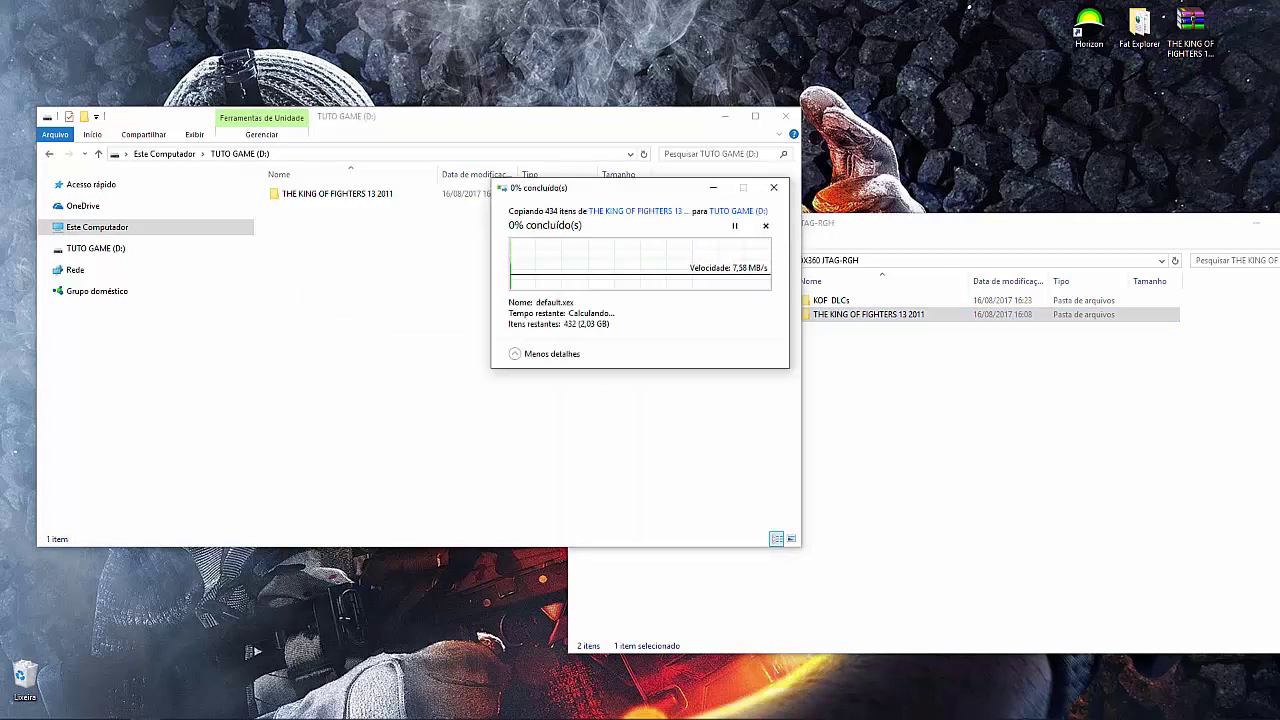
# - Close both folder windows, reposition the copy progress dialog, and return the game folder to the row of desktop icons
pyautogui.moveTo(1219, 229); pyautogui.dragTo(1120, 229)
pyautogui.click(1218, 226)
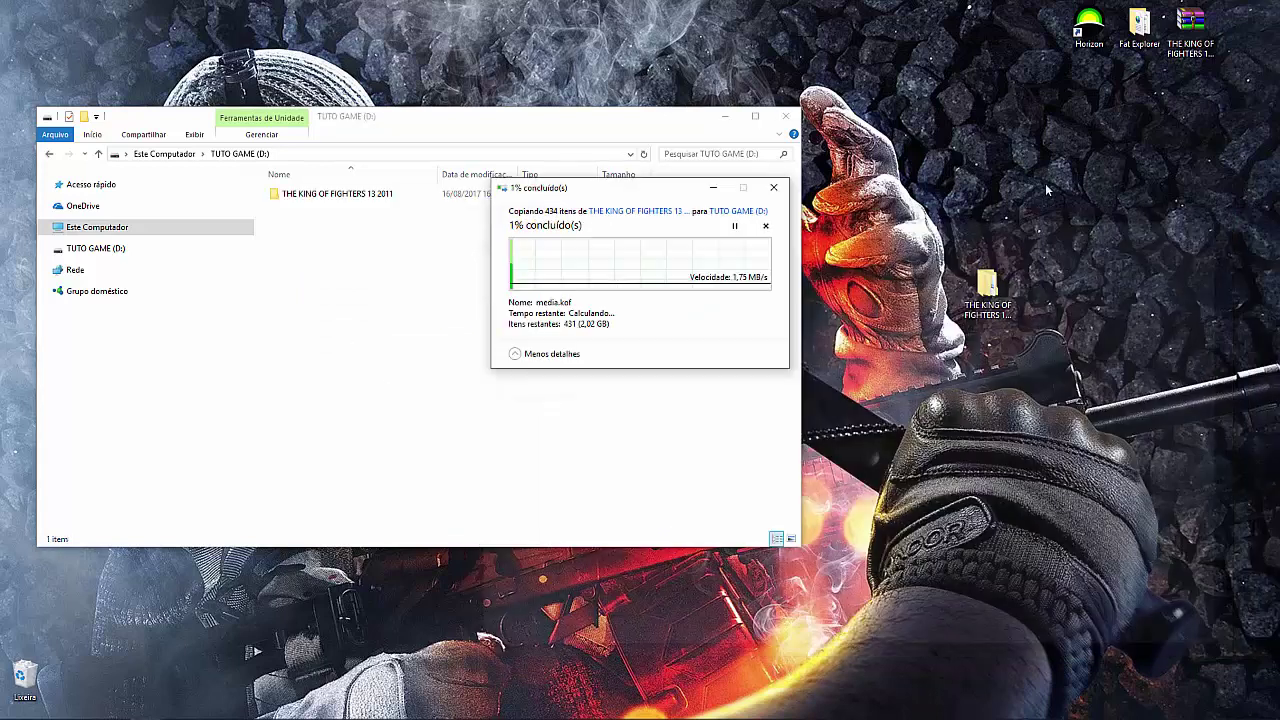
pyautogui.click(785, 116)
pyautogui.moveTo(619, 200); pyautogui.dragTo(595, 121)
pyautogui.moveTo(1002, 290); pyautogui.dragTo(1040, 35)
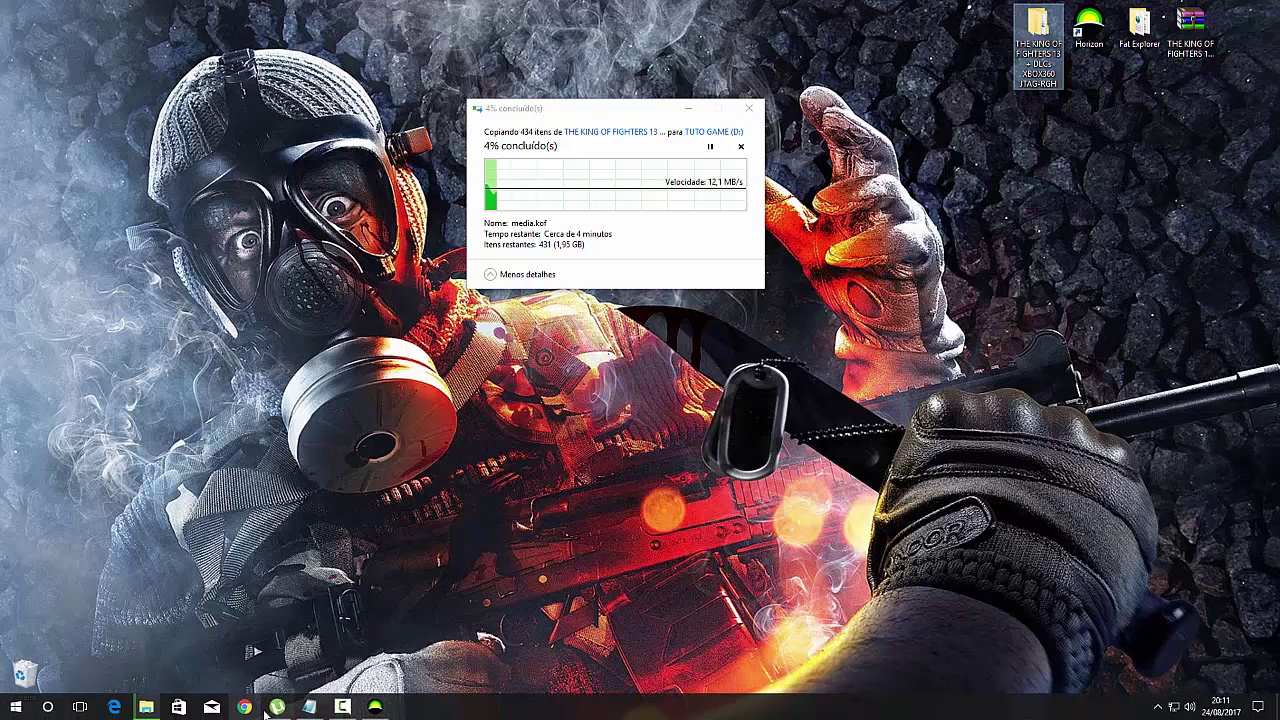
# - Replace the Notepad note with "PROTINO PESSOAL VALEU ATE PROXIMA", highlight the line, and minimize the window
pyautogui.click(308, 708)
pyautogui.moveTo(341, 163); pyautogui.dragTo(878, 389)
pyautogui.press('Delete')
pyautogui.write('PROTIN')
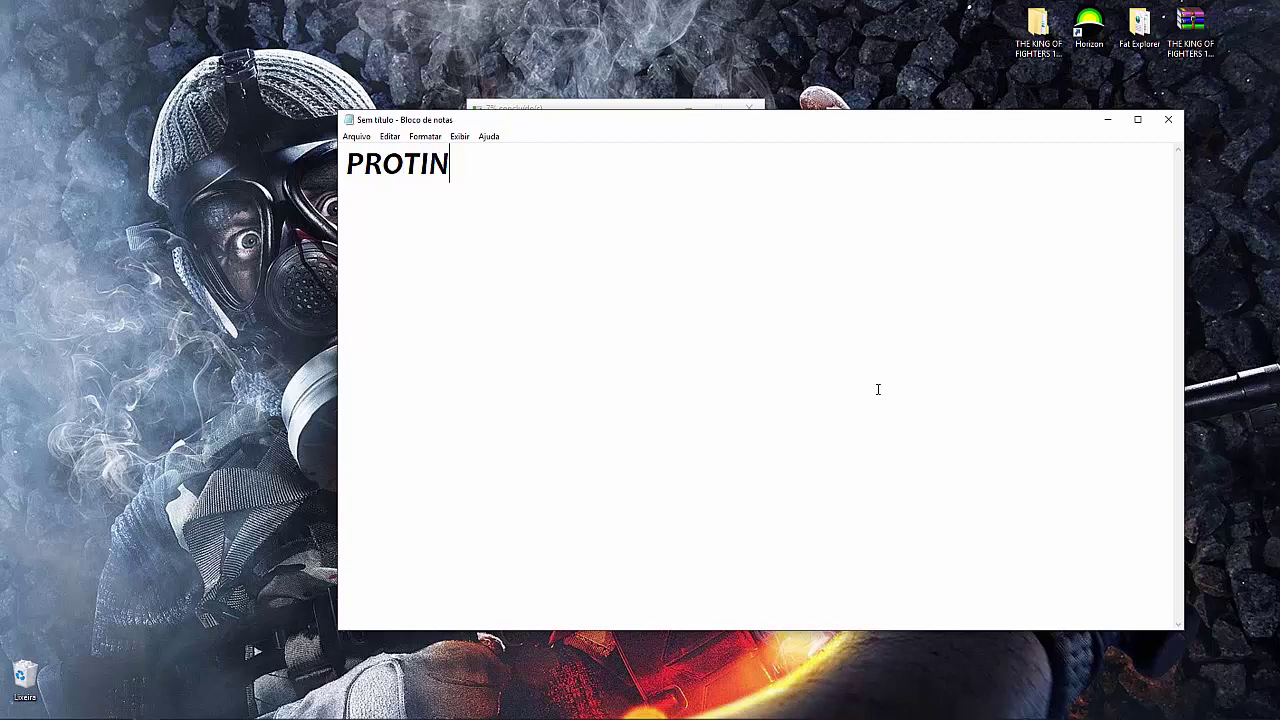
pyautogui.write('O PESSOAL')
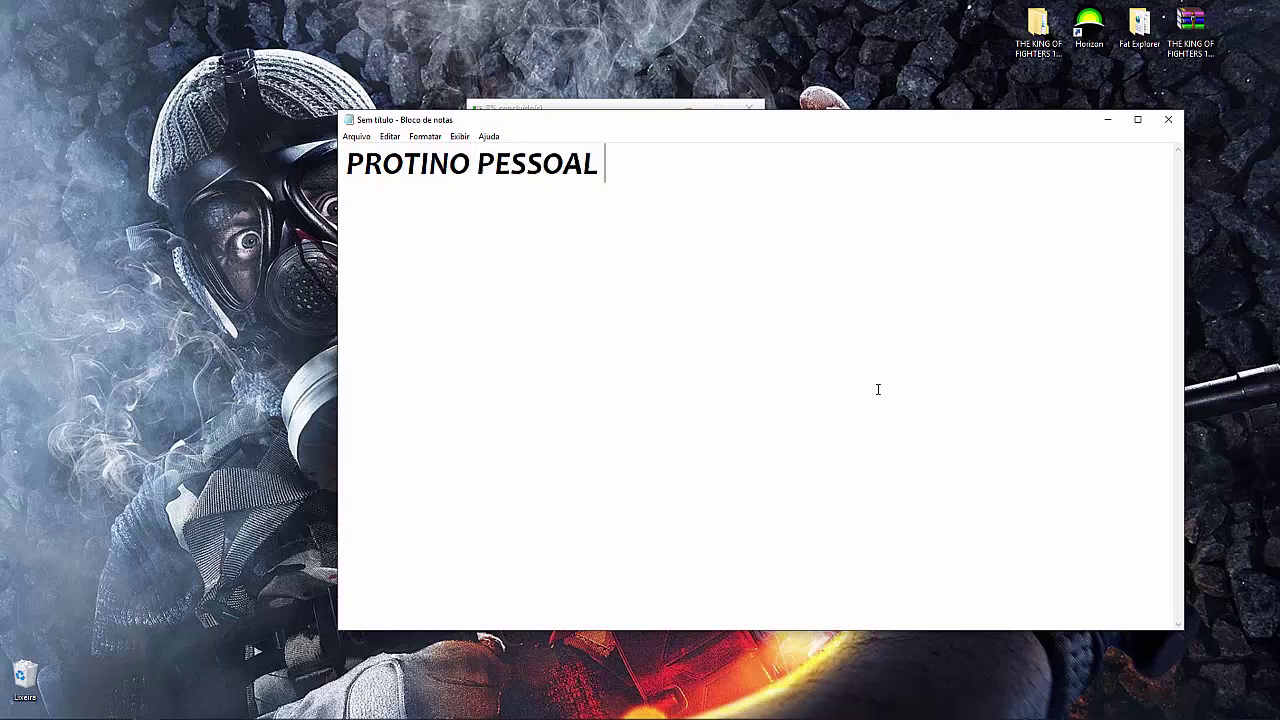
pyautogui.write(' VALEU')
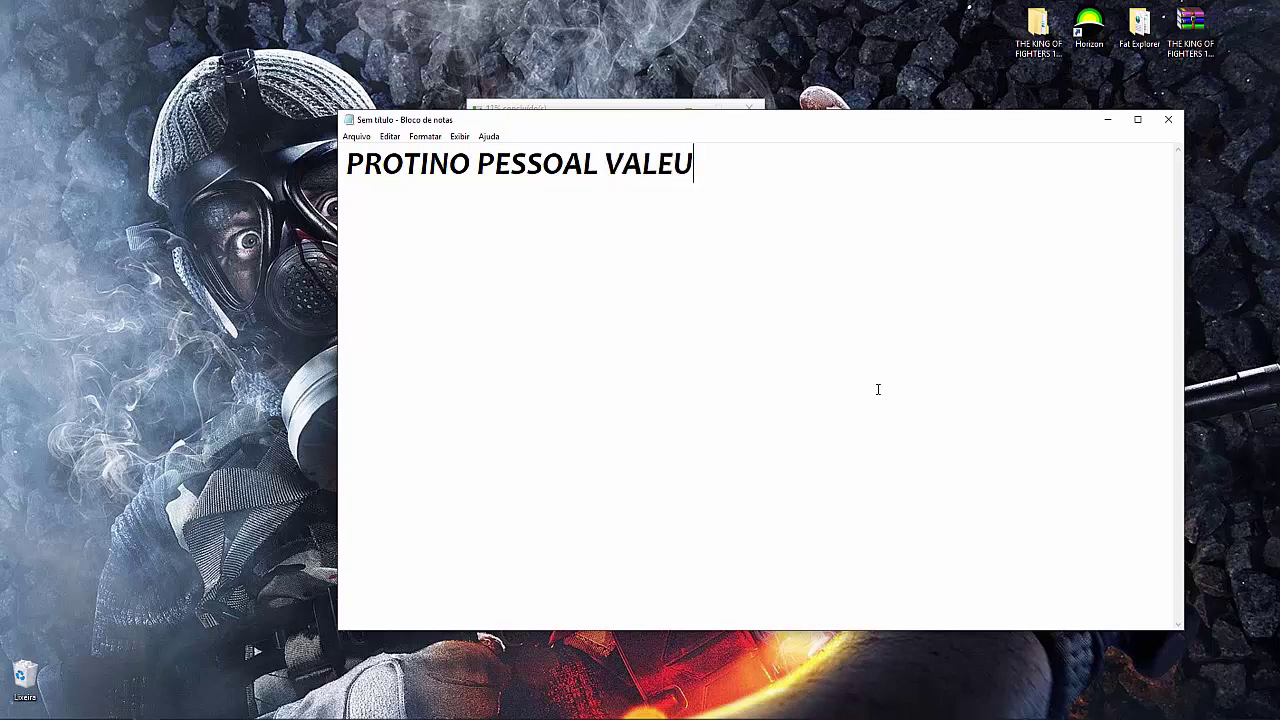
pyautogui.write(' ATE PROXIMA')
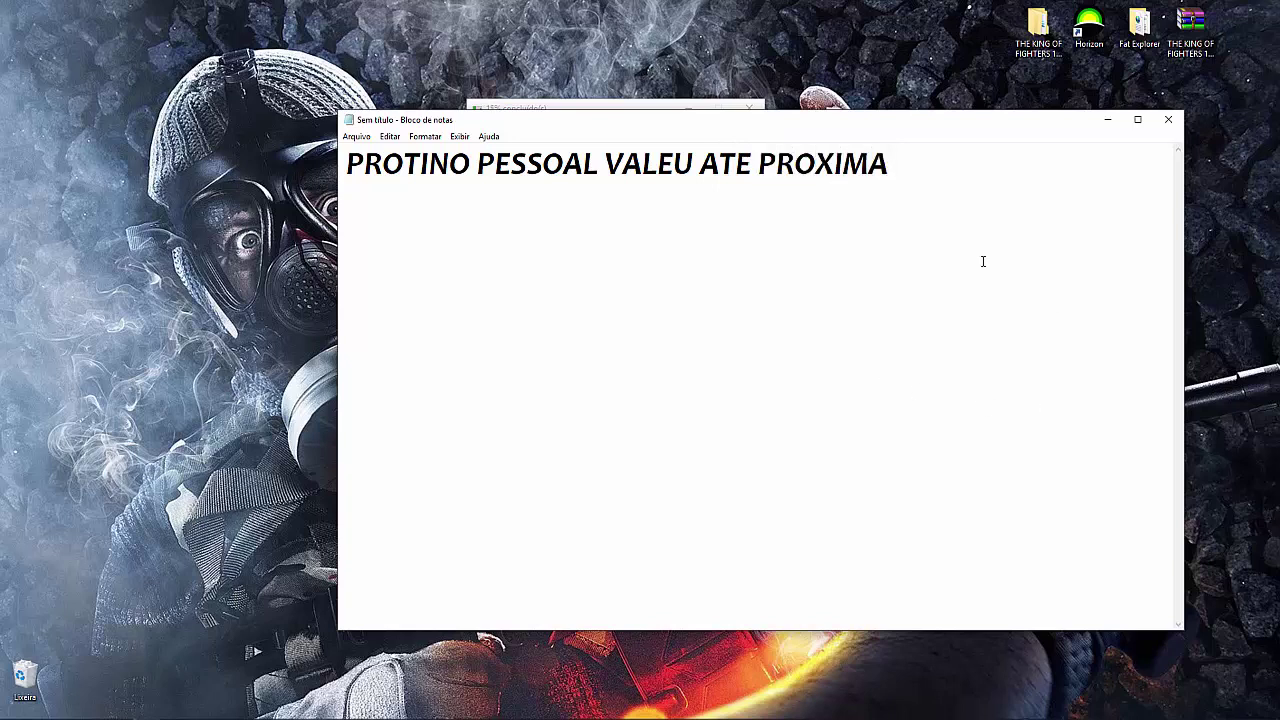
pyautogui.moveTo(964, 179); pyautogui.dragTo(108, 151)
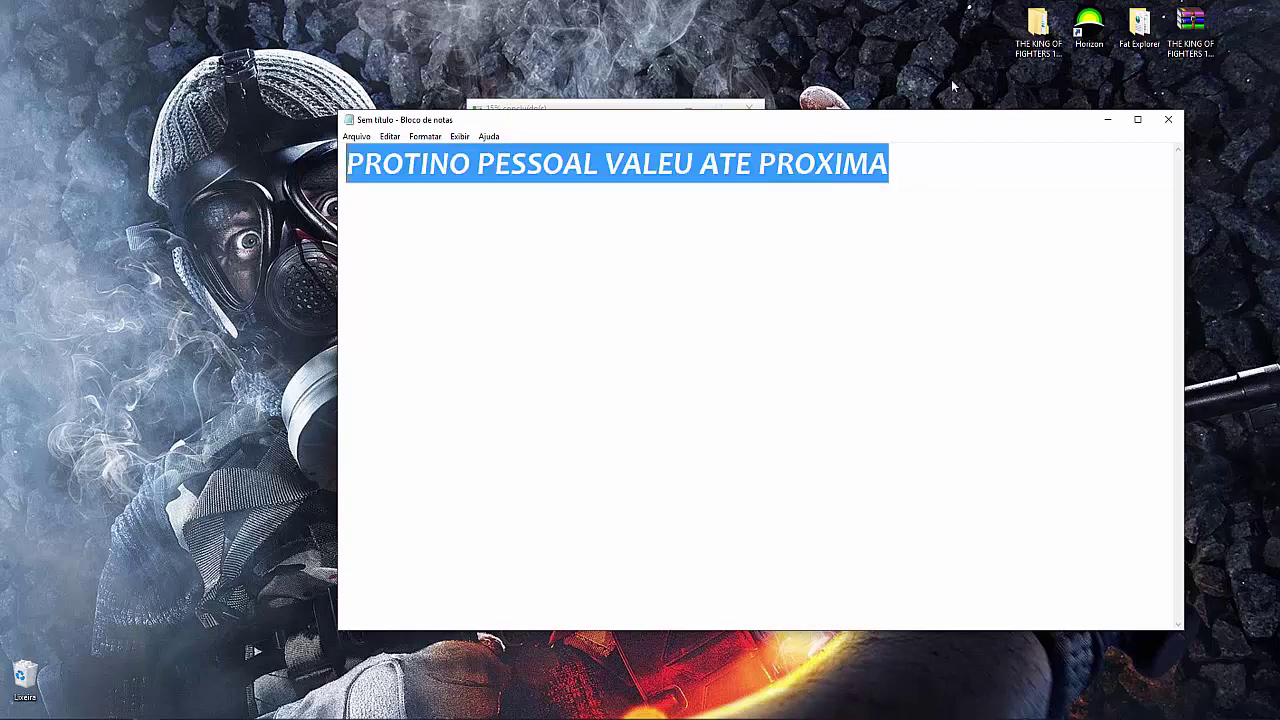
pyautogui.click(1107, 119)
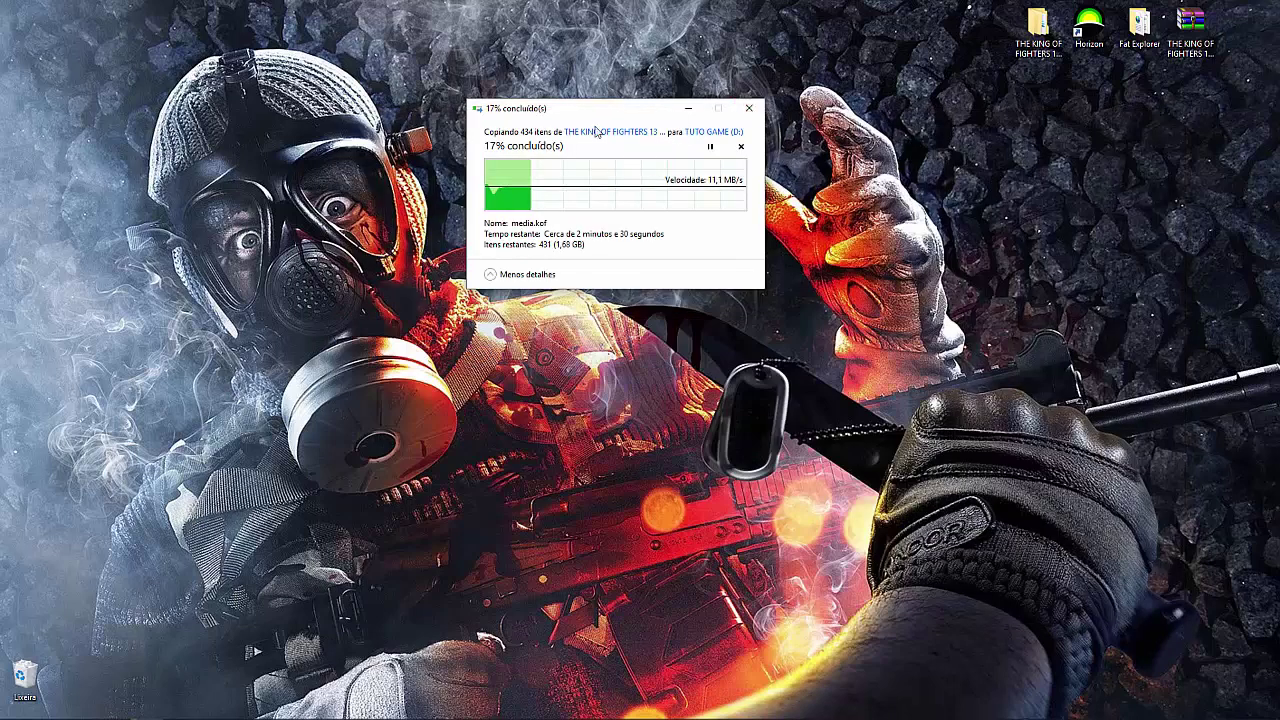
# - Close Horizon while the game copy runs and bring up the screen recorder window
pyautogui.moveTo(140, 712)
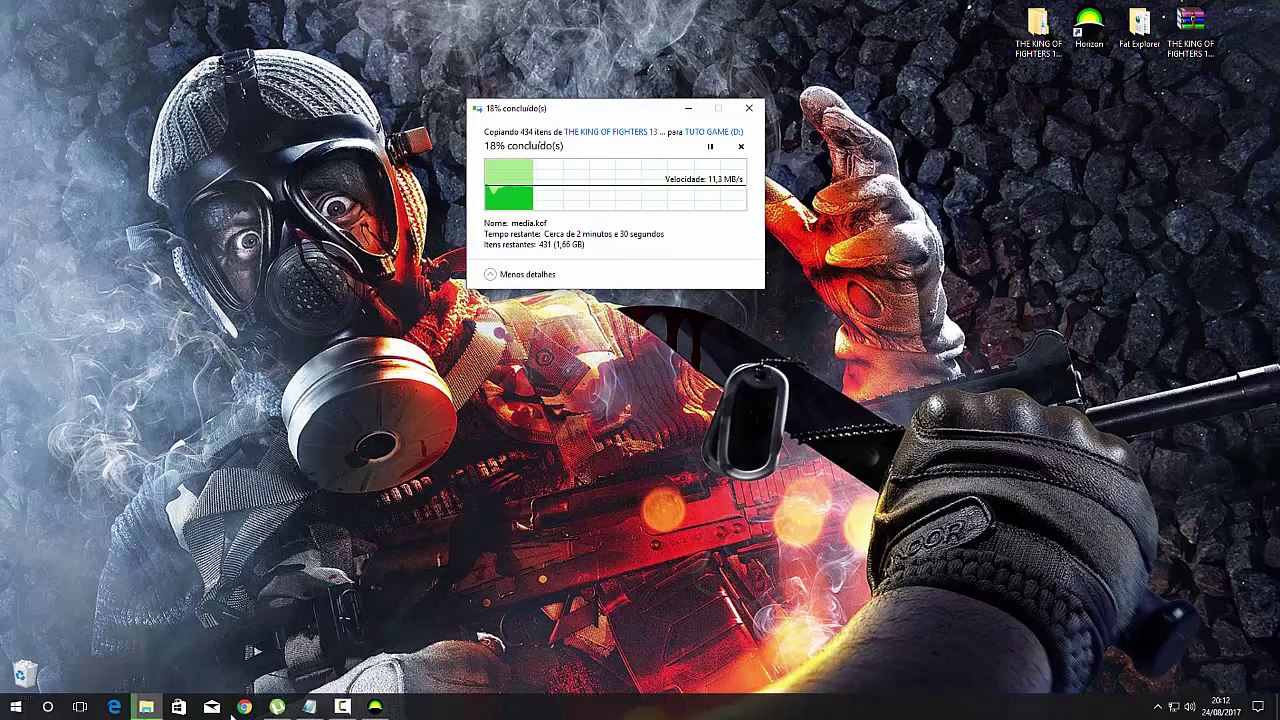
pyautogui.click(375, 707)
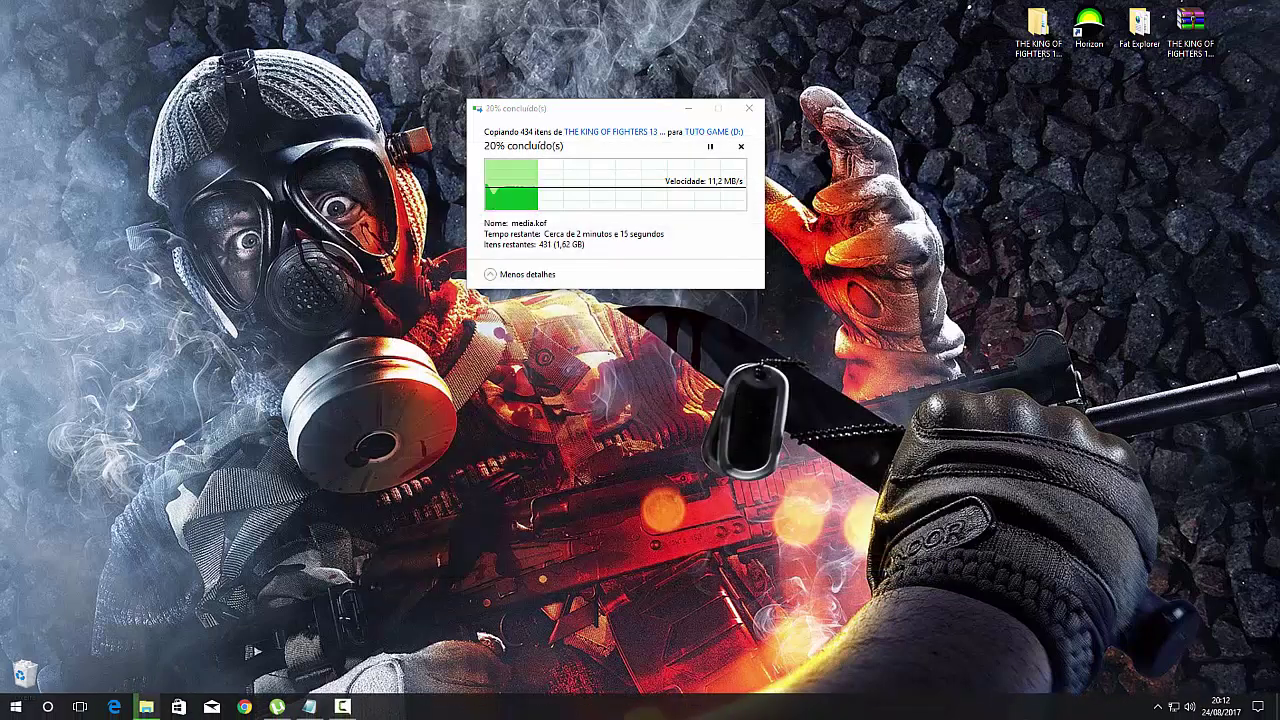
pyautogui.click(954, 145)
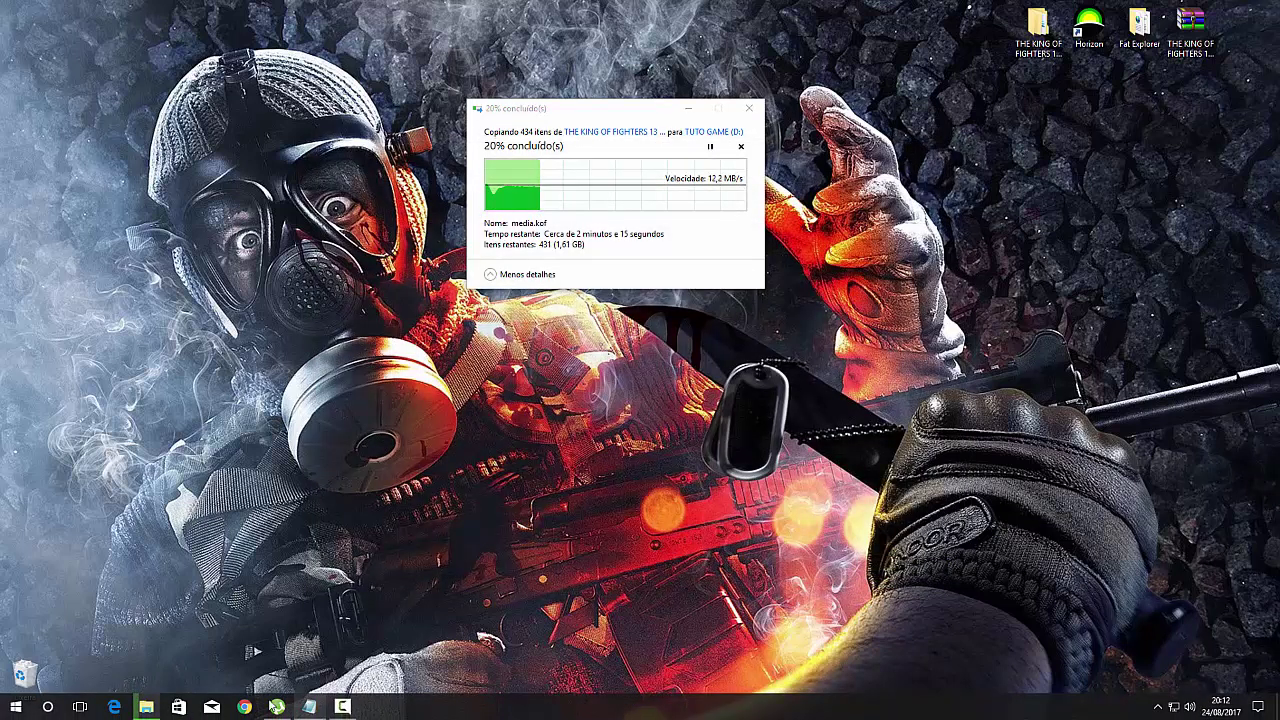
pyautogui.click(342, 707)
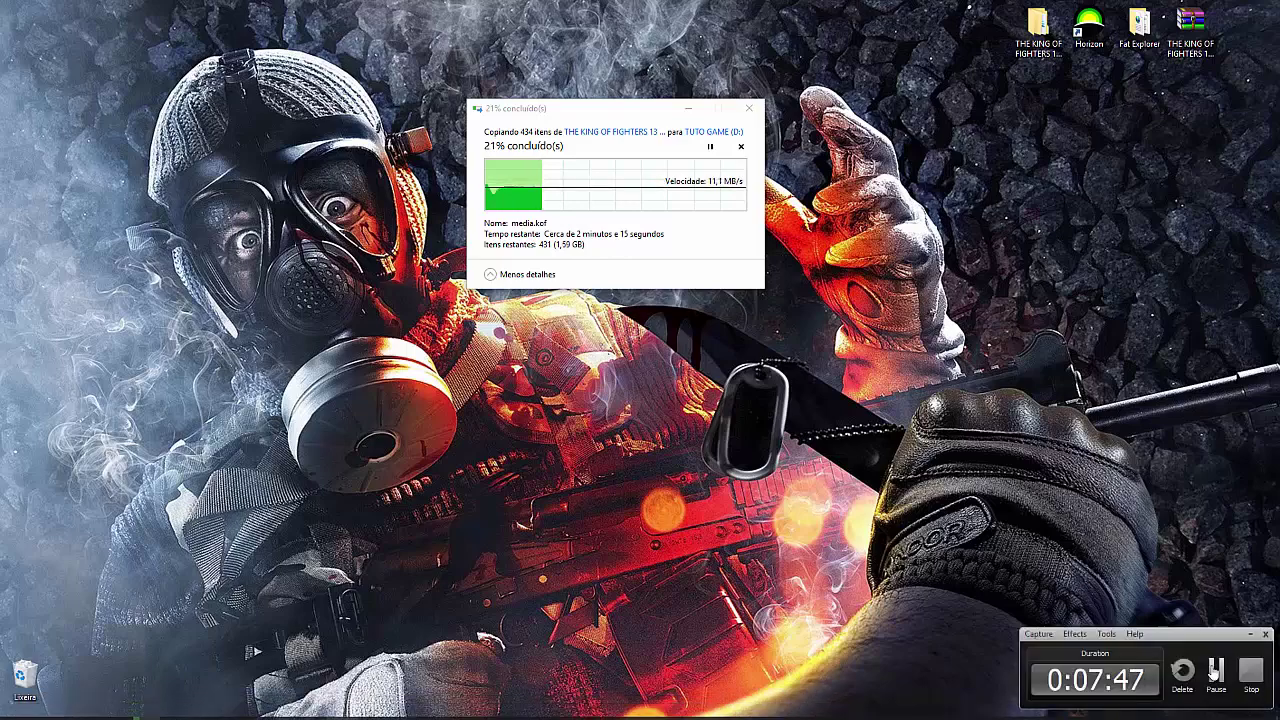